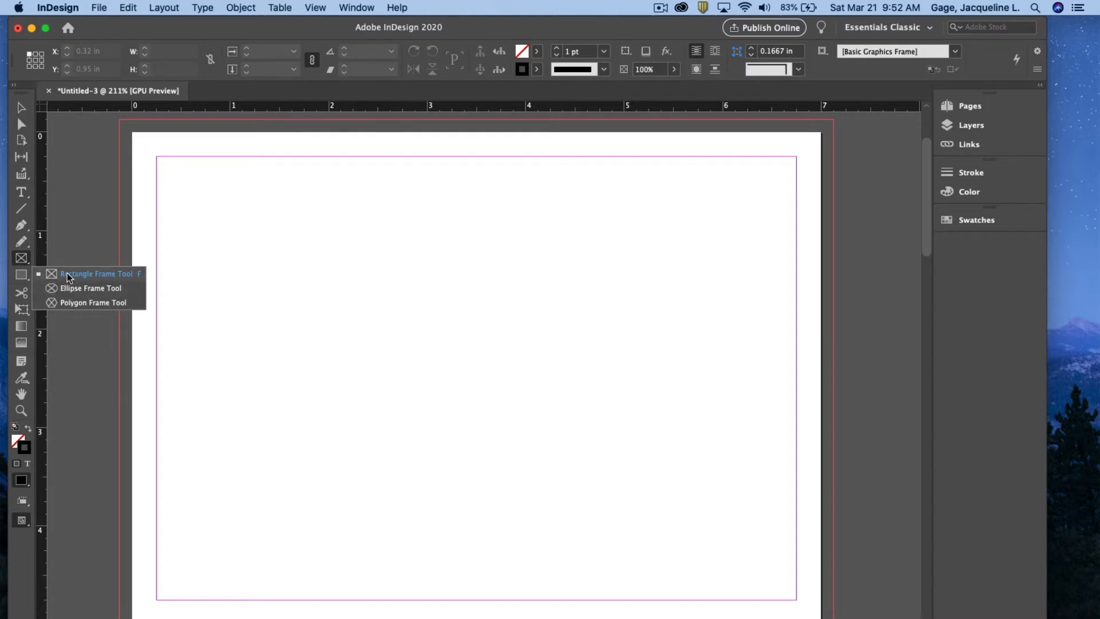
Draw a rectangle frame about 1.875 × 2.48 in, starting at the page's upper-left margin corner
left_click(67, 275)
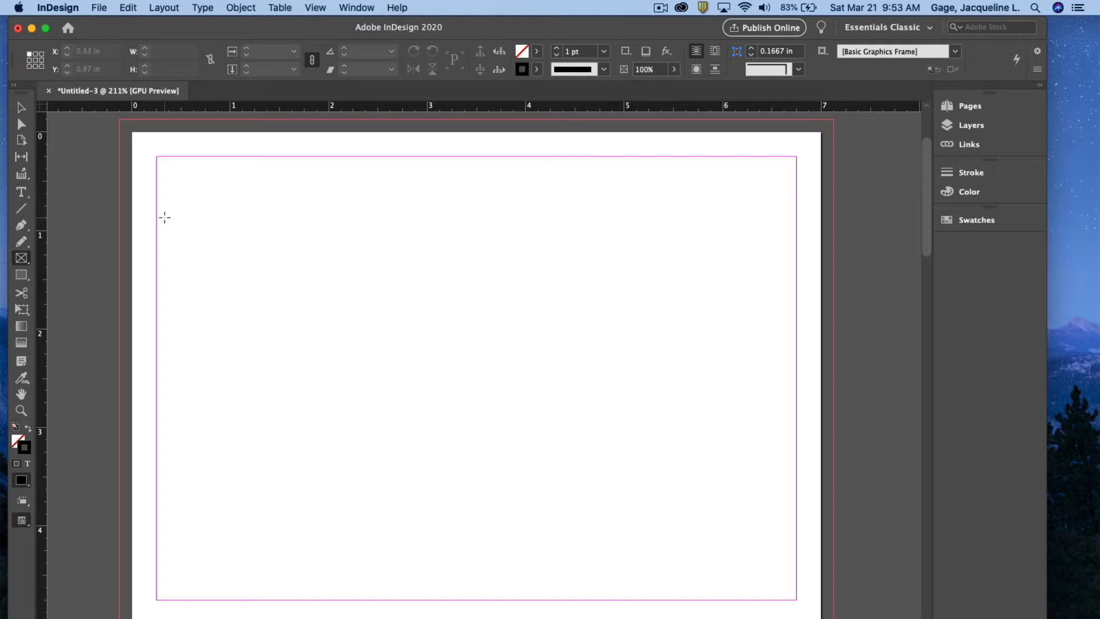
left_click(22, 108)
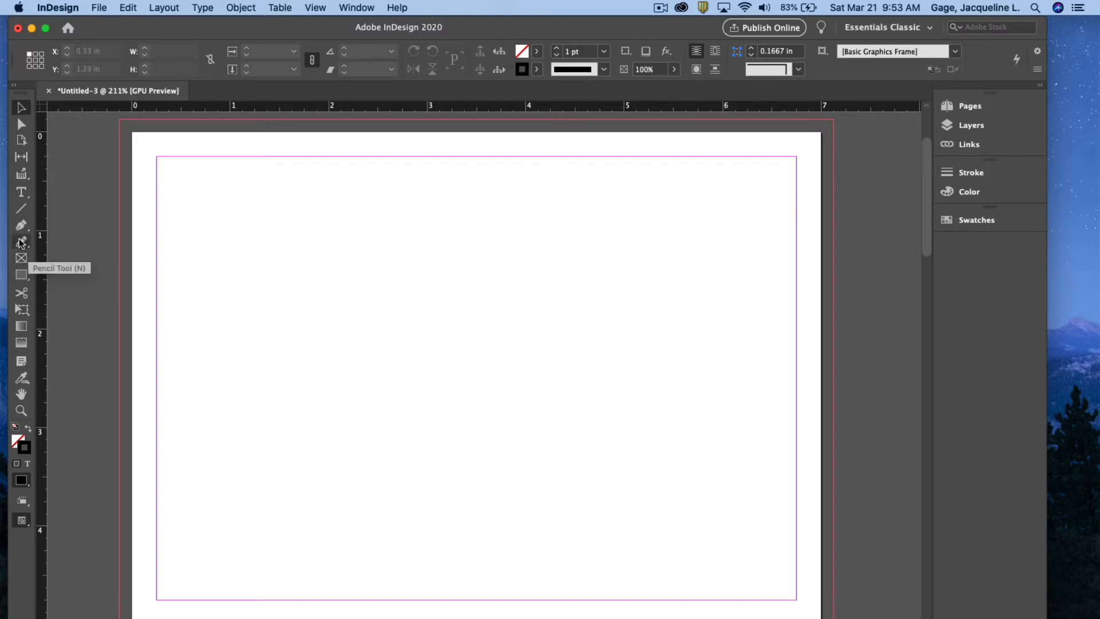
left_click(21, 257)
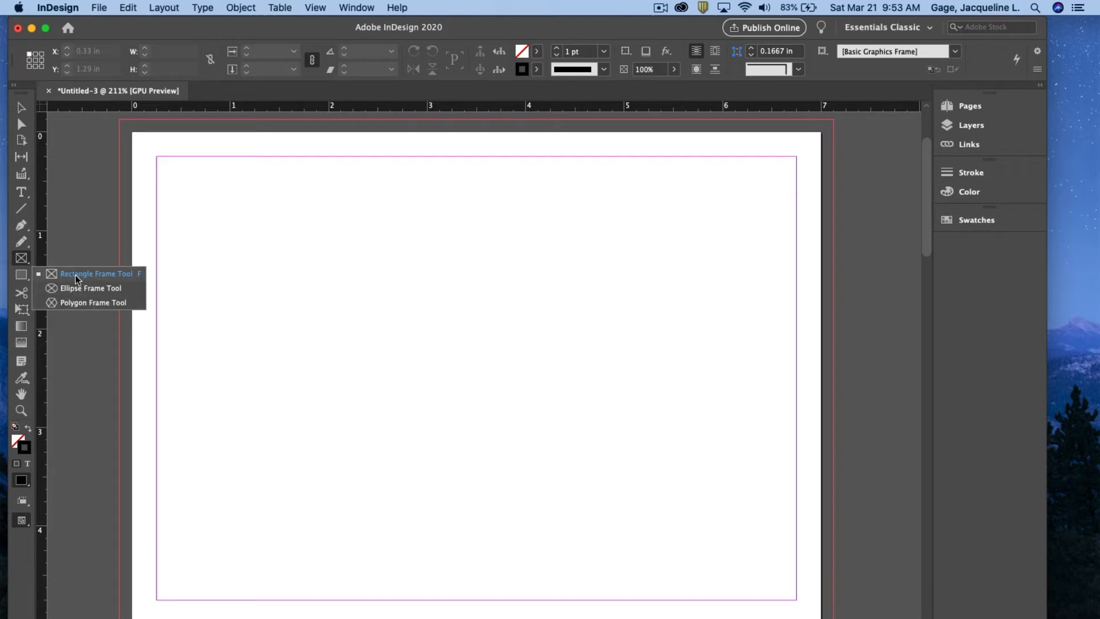
left_click(74, 275)
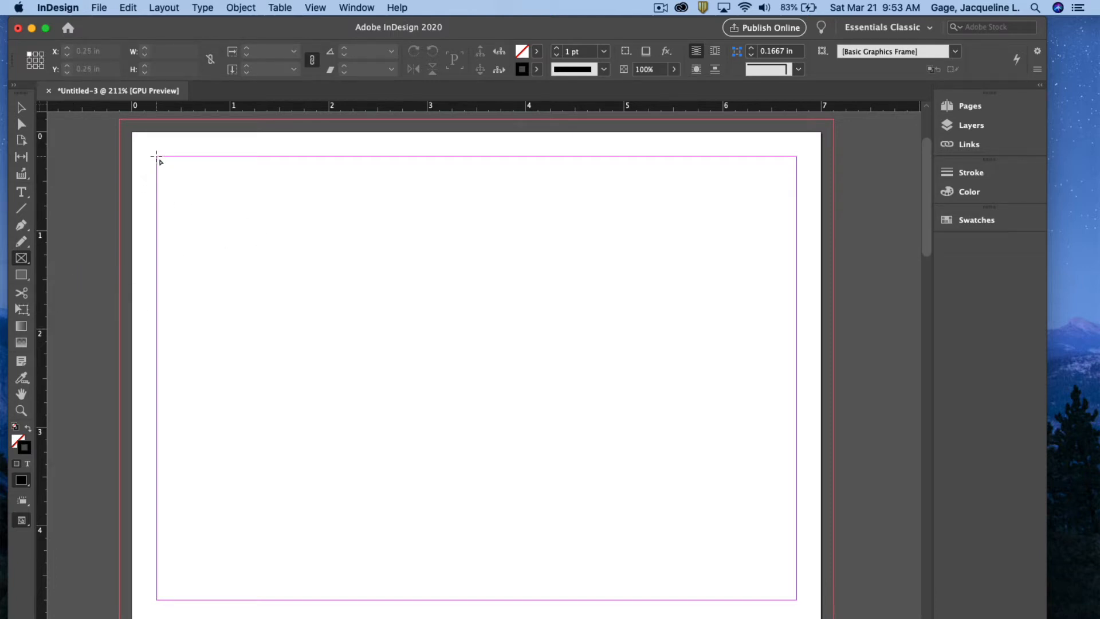
left_click_drag(158, 160, 340, 401)
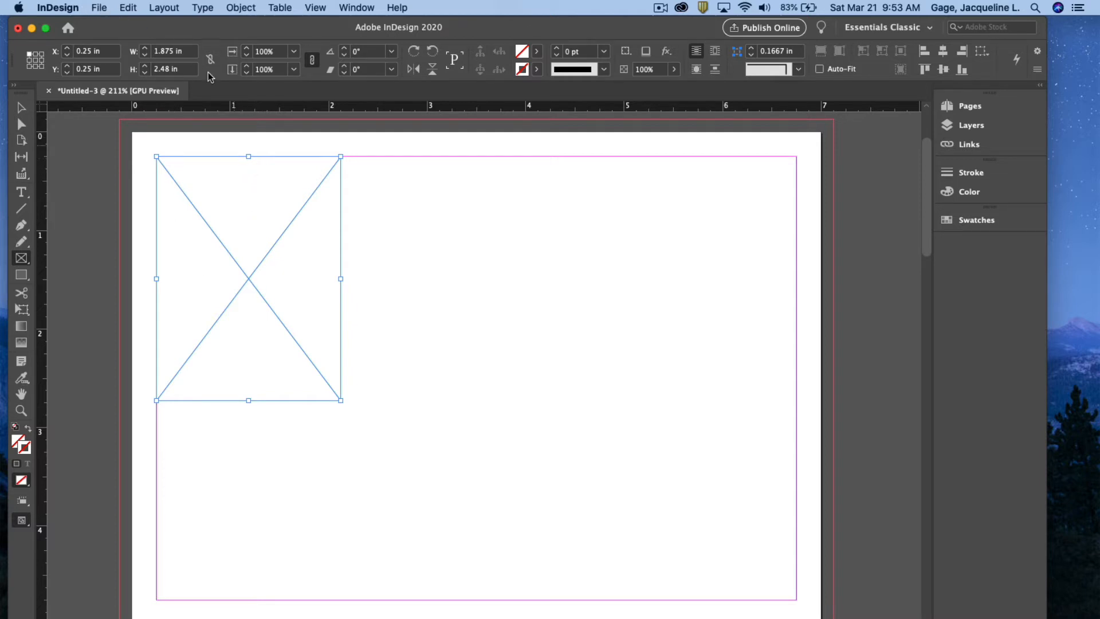
Place the image german-shepherd.tif from the Desktop into the rectangle frame
left_click(99, 7)
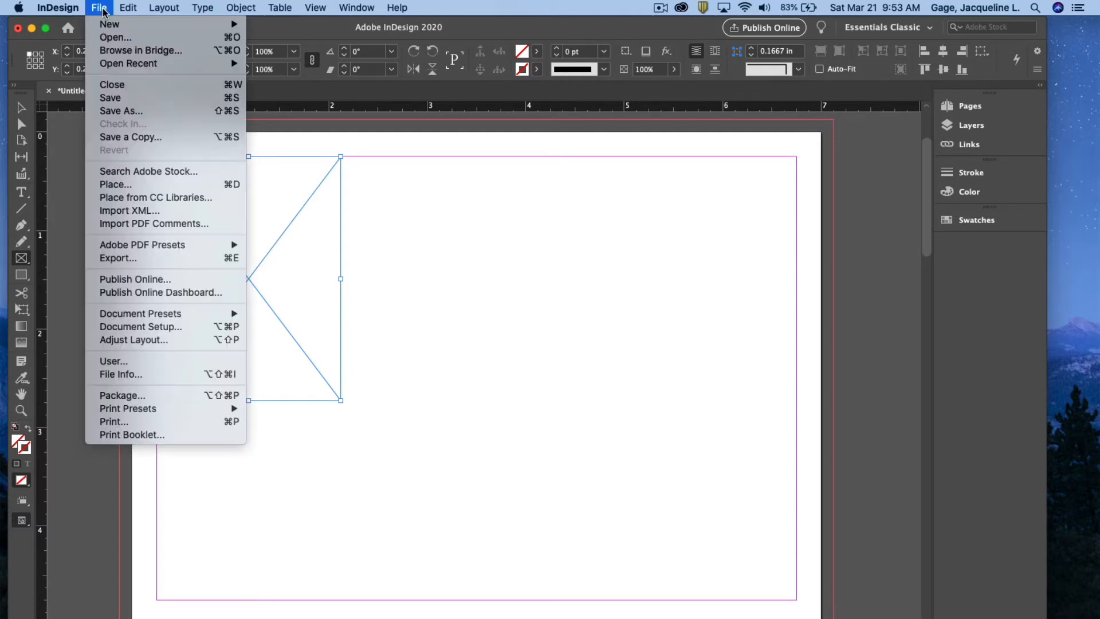
left_click(131, 184)
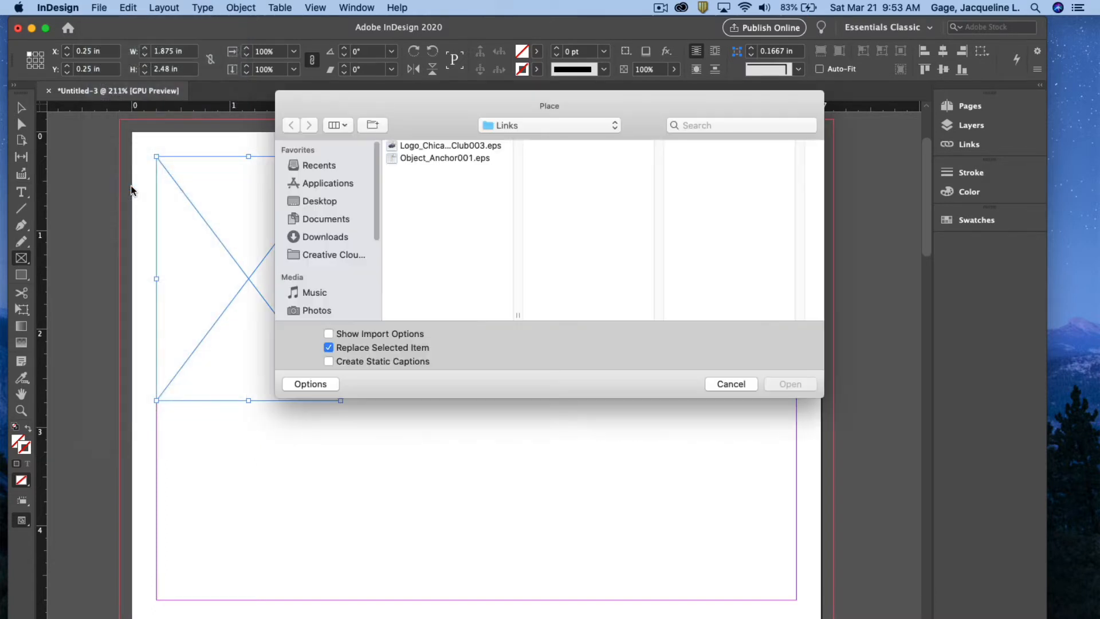
left_click(322, 204)
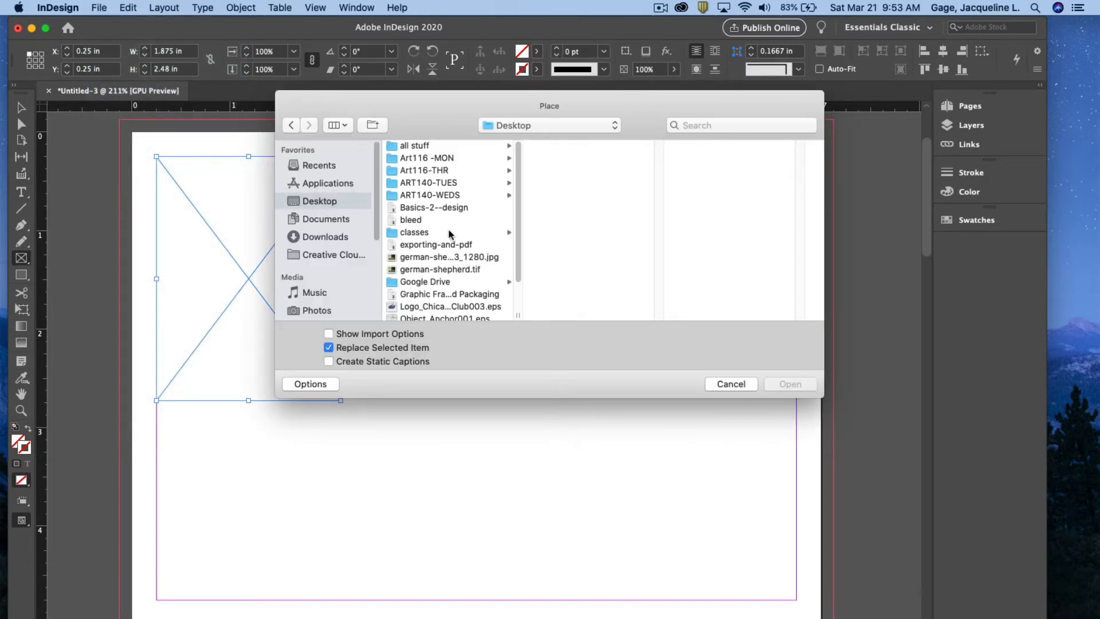
scroll(441, 260, "down", 1)
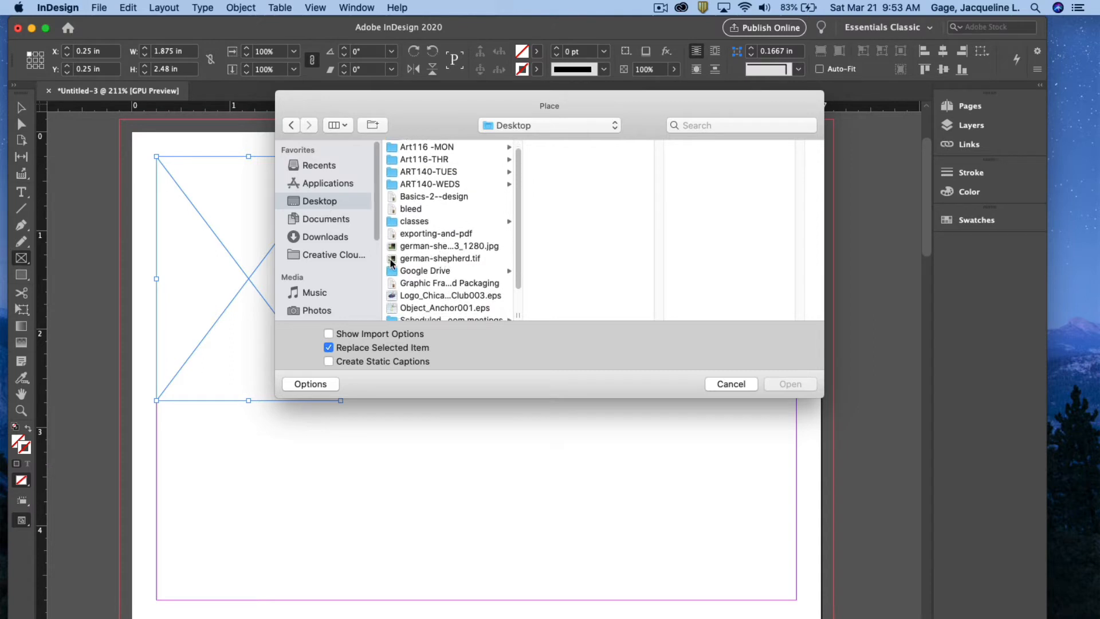
left_click(393, 259)
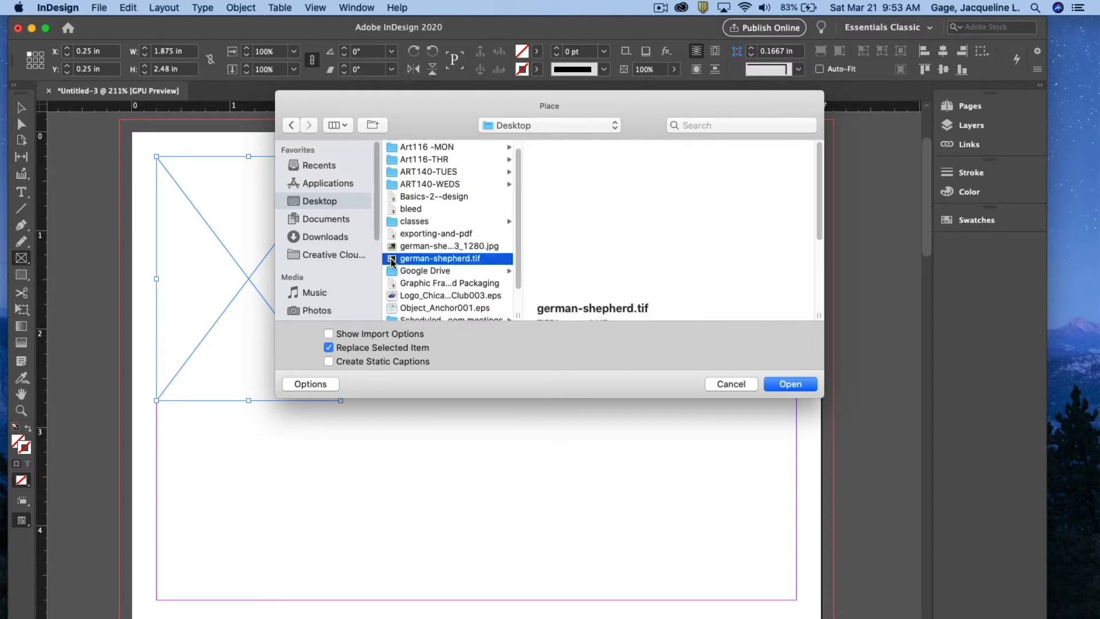
left_click(791, 385)
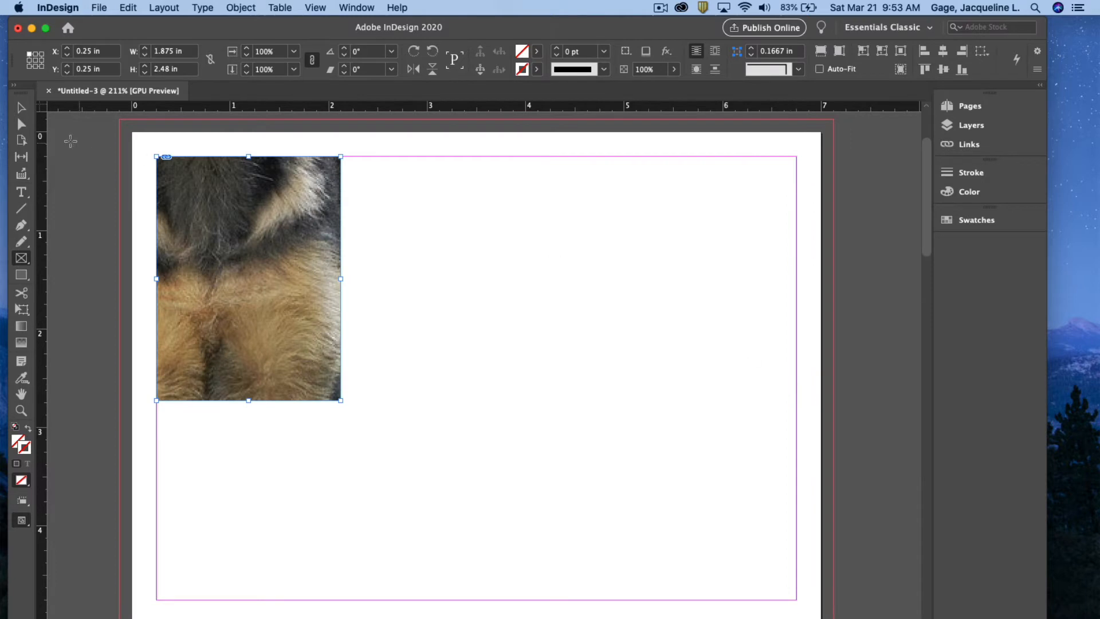
Fit the dog photo to its frame with Fill Frame Proportionally
left_click(22, 109)
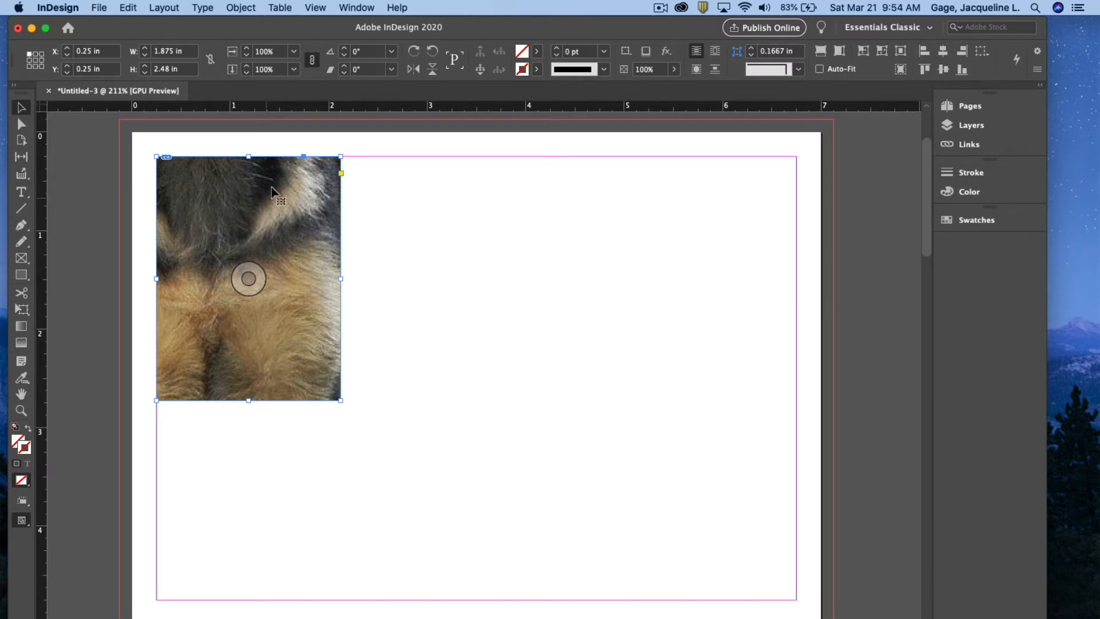
left_click(234, 9)
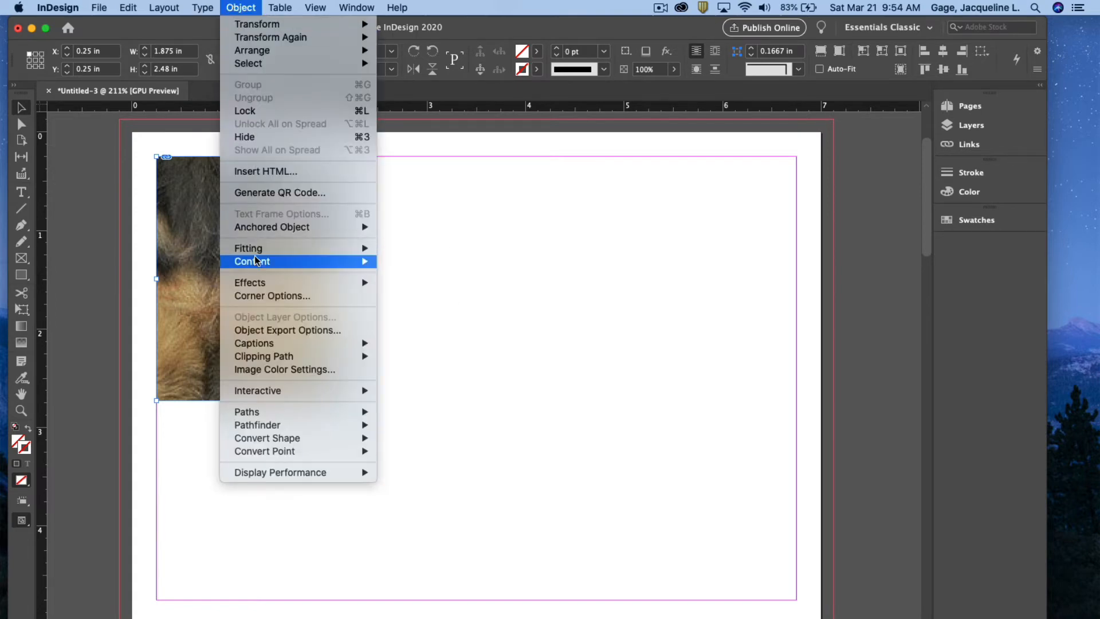
mouse_move(344, 248)
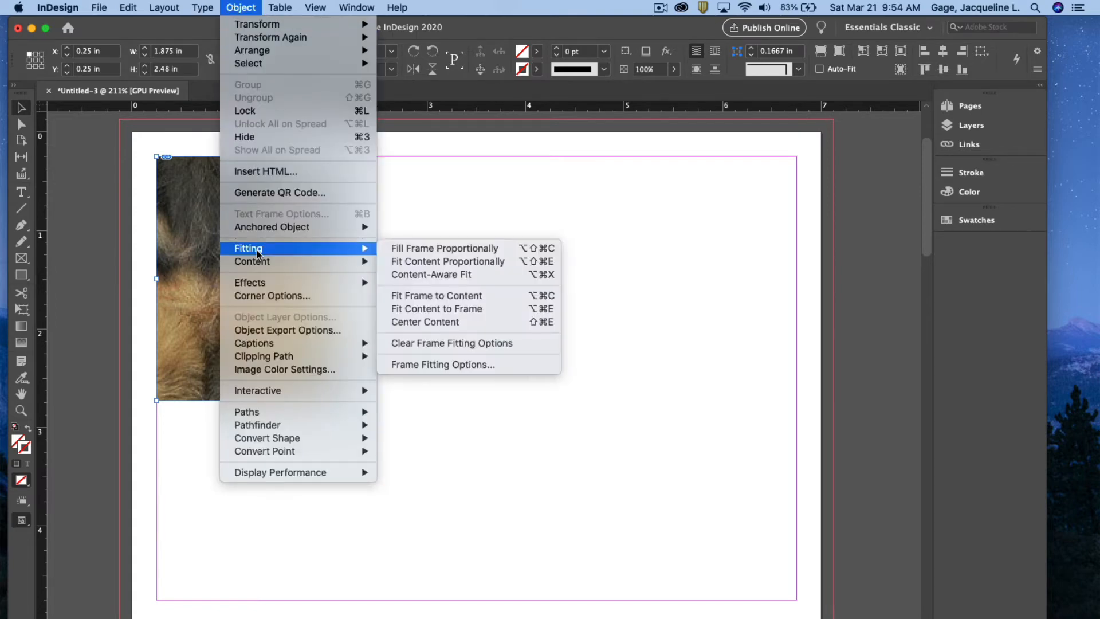
left_click(429, 249)
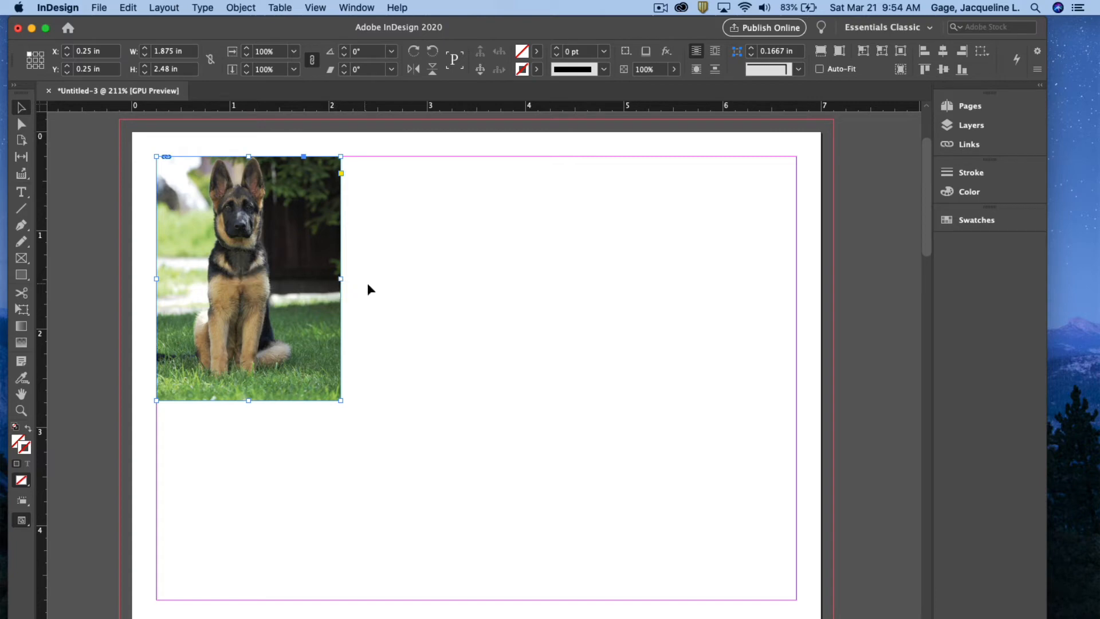
Crop the dog photo's frame to about 1.455 × 2.12 in and move it against the page's left margin
left_click_drag(341, 277, 311, 277)
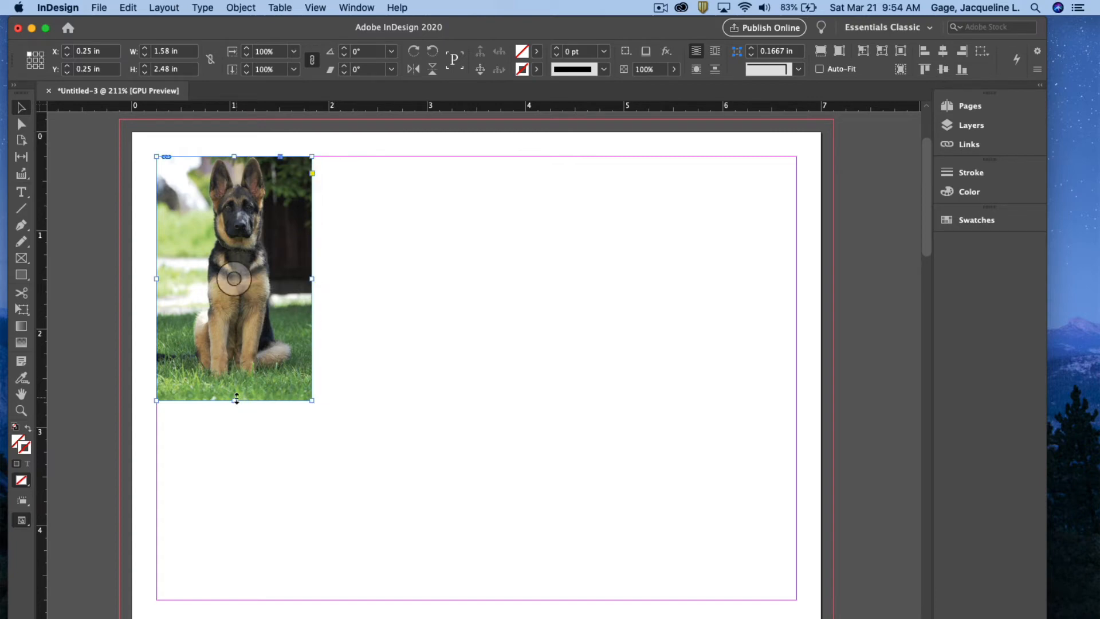
left_click_drag(235, 400, 235, 381)
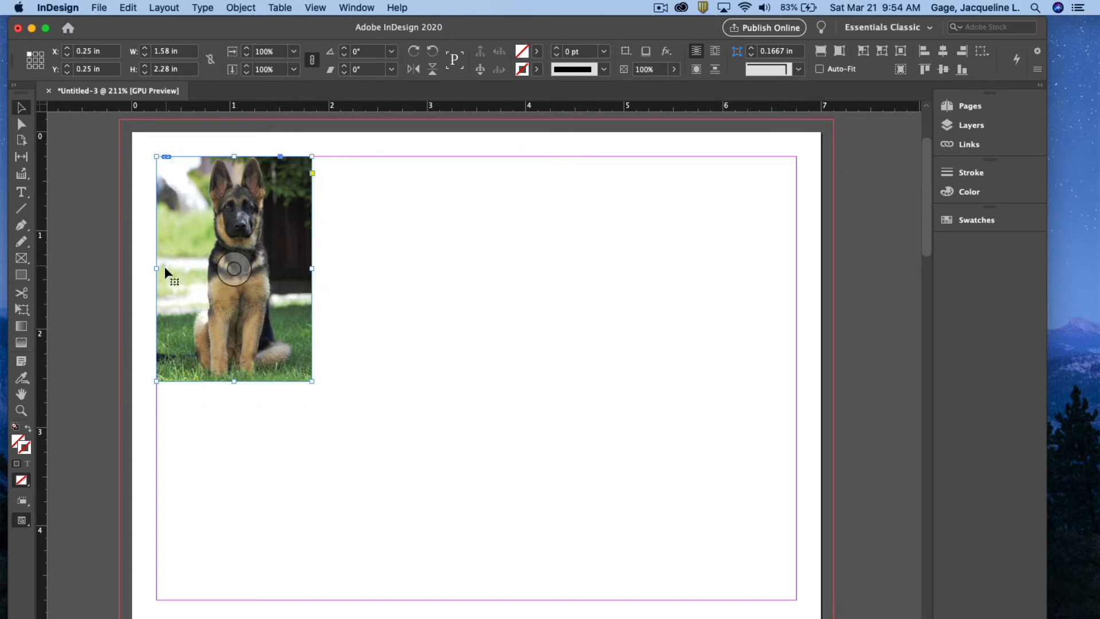
left_click_drag(157, 268, 168, 268)
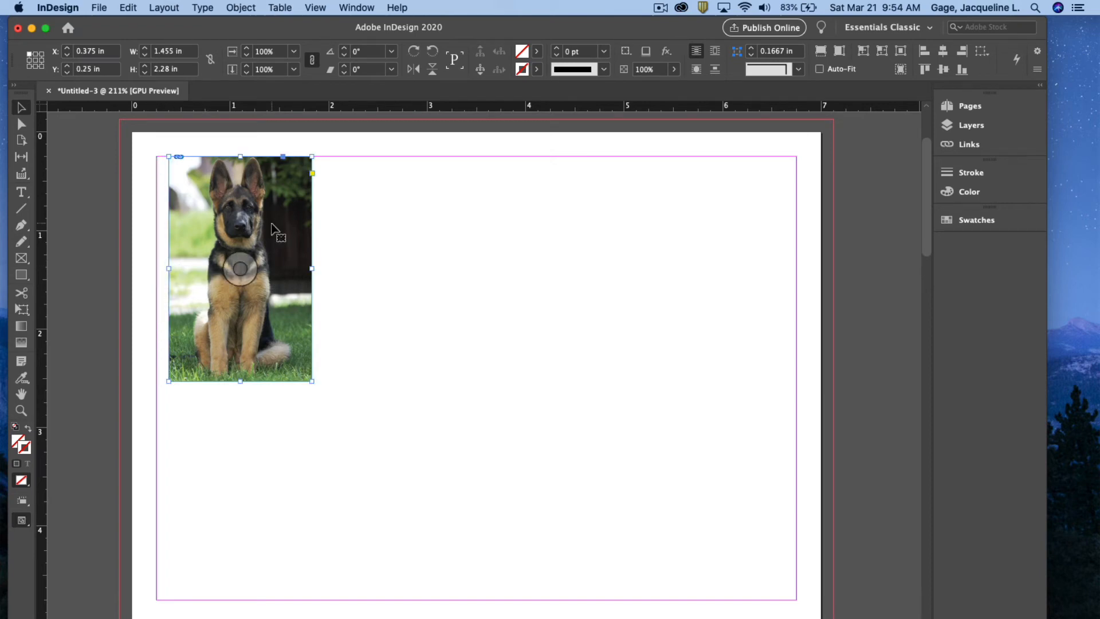
left_click_drag(240, 382, 240, 365)
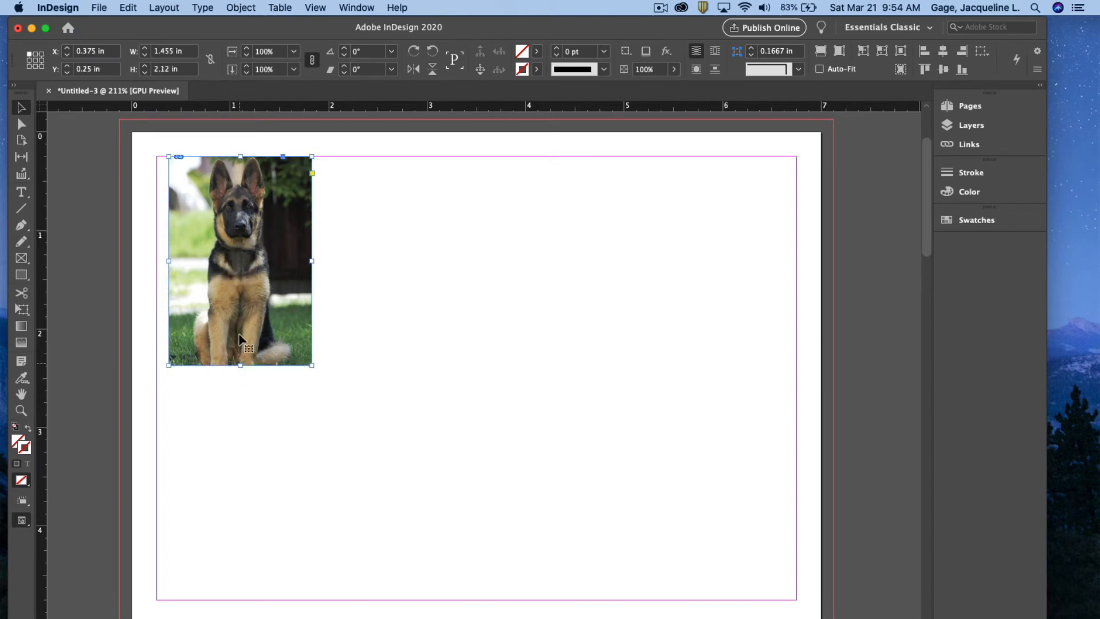
left_click_drag(285, 287, 273, 287)
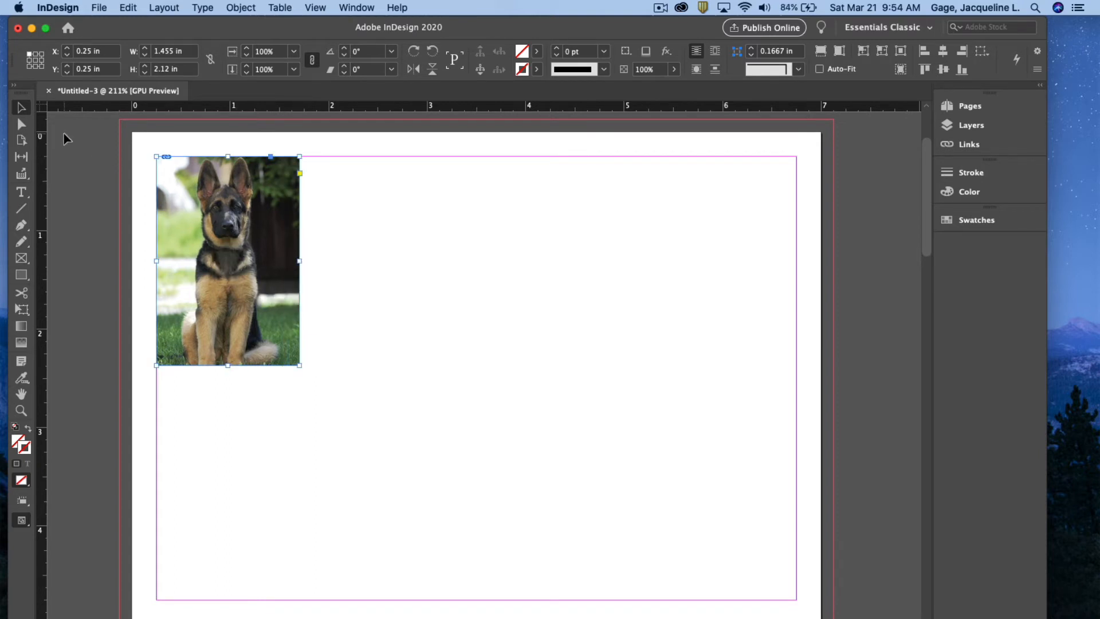
Scale the dog image inside its frame proportionally to about 2.57 × 2.19 in and reposition it within the crop
left_click(21, 125)
left_click(184, 189)
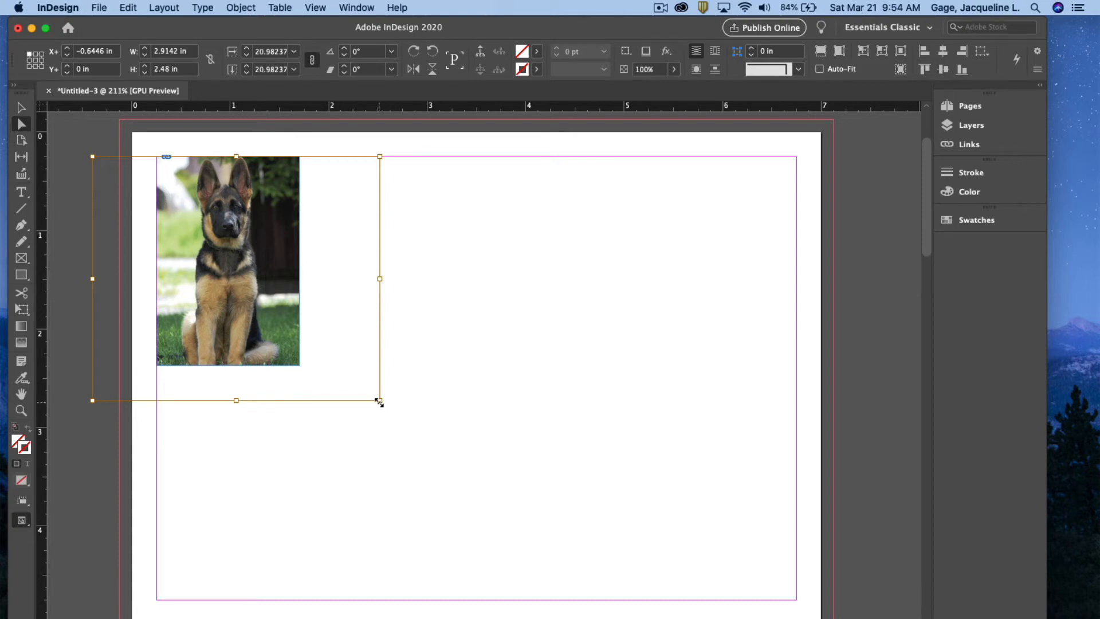
left_click_drag(379, 402, 346, 372)
mouse_move(242, 266)
left_mouse_down()
mouse_move(272, 285)
mouse_move(244, 245)
mouse_move(247, 263)
left_mouse_up()
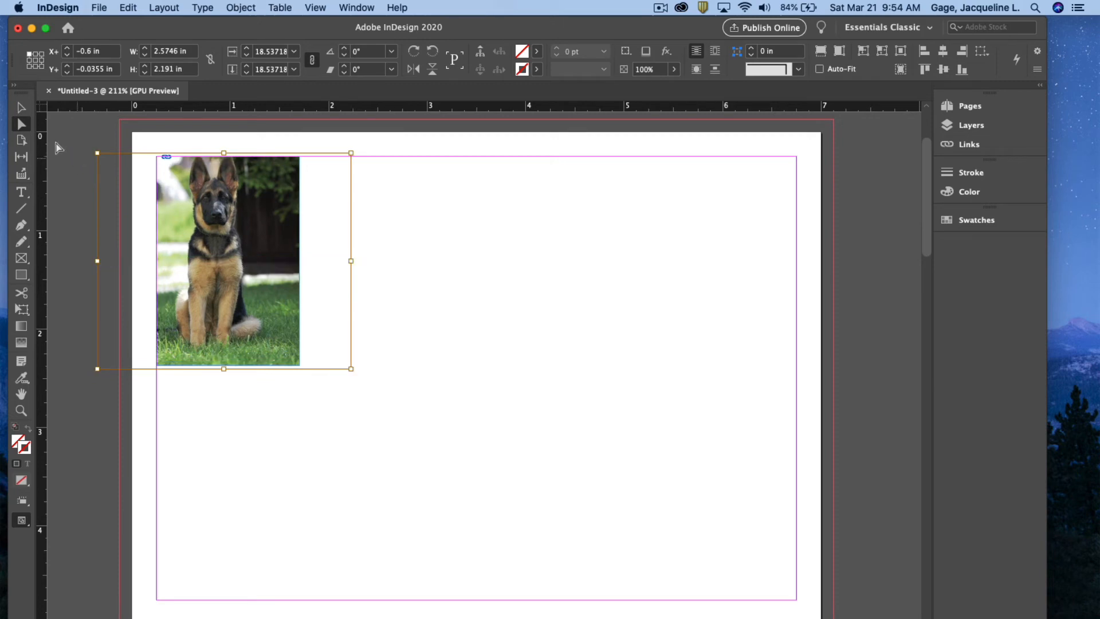
left_click(23, 109)
left_click(388, 186)
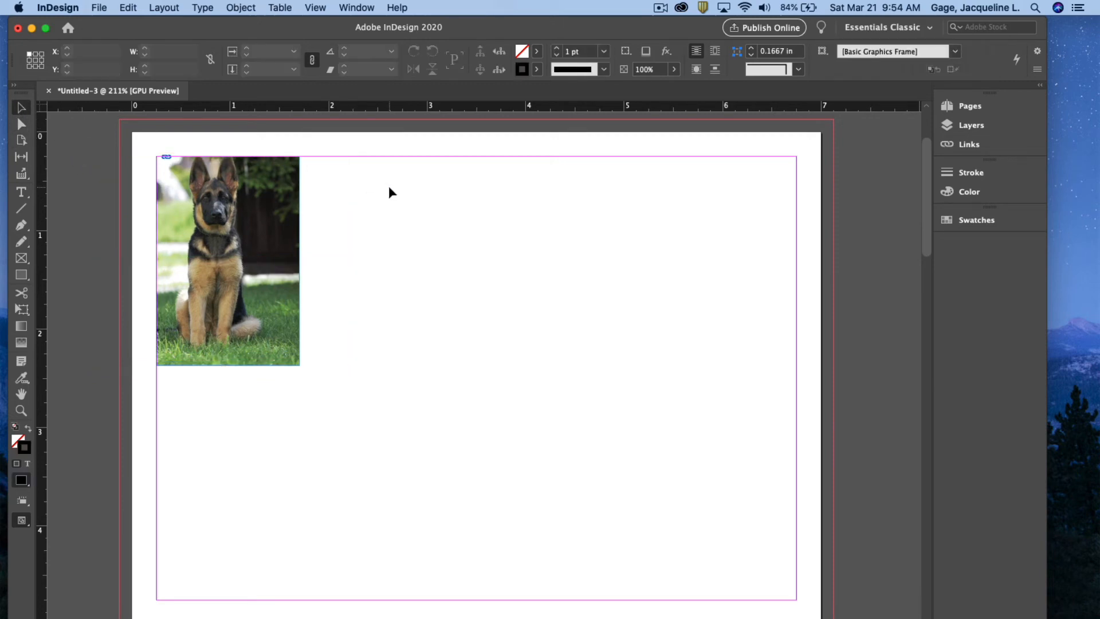
Draw a circular ellipse frame about 2.32 in across, below and to the right of the dog photo
left_click(21, 259)
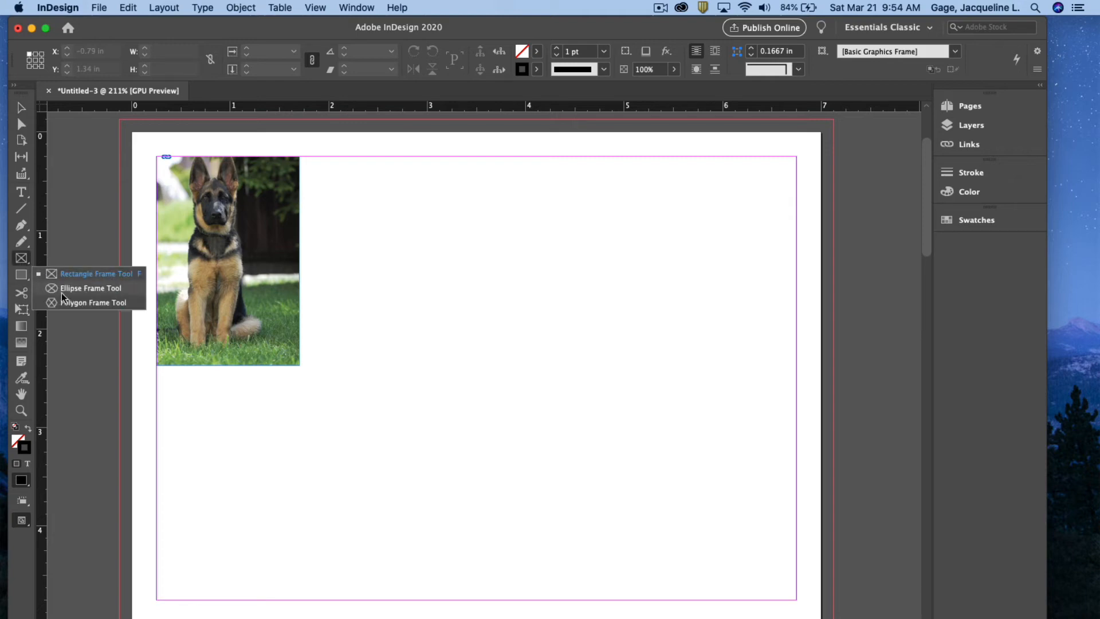
left_click(61, 289)
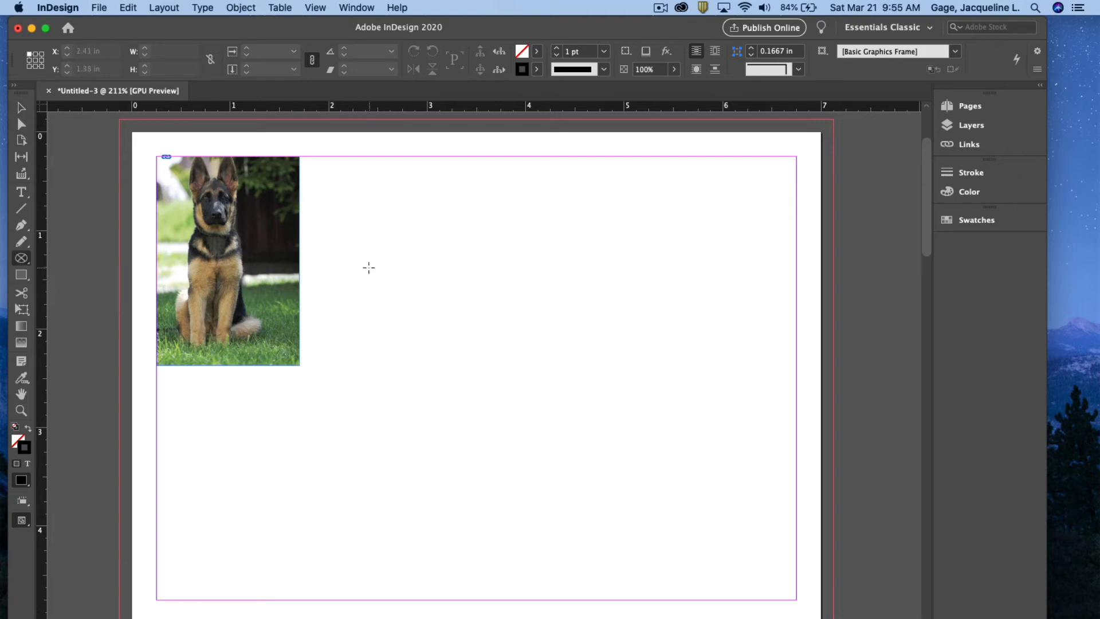
left_click_drag(350, 255, 578, 512)
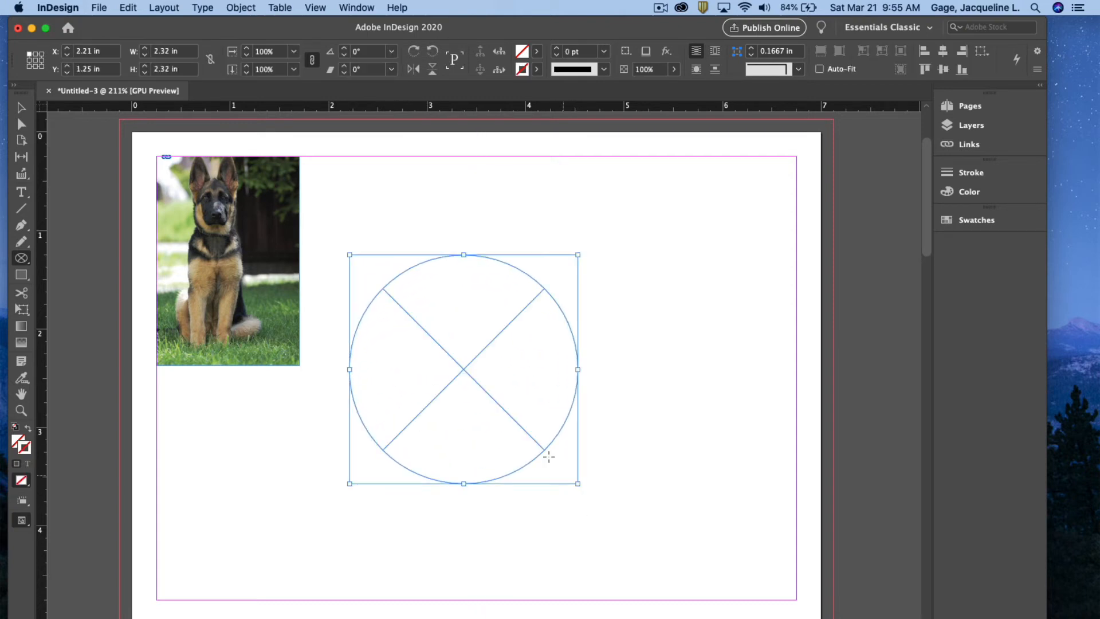
Place the logo Logo_ChicagoYachtClub003.eps from the Desktop into the circular frame
left_click(99, 8)
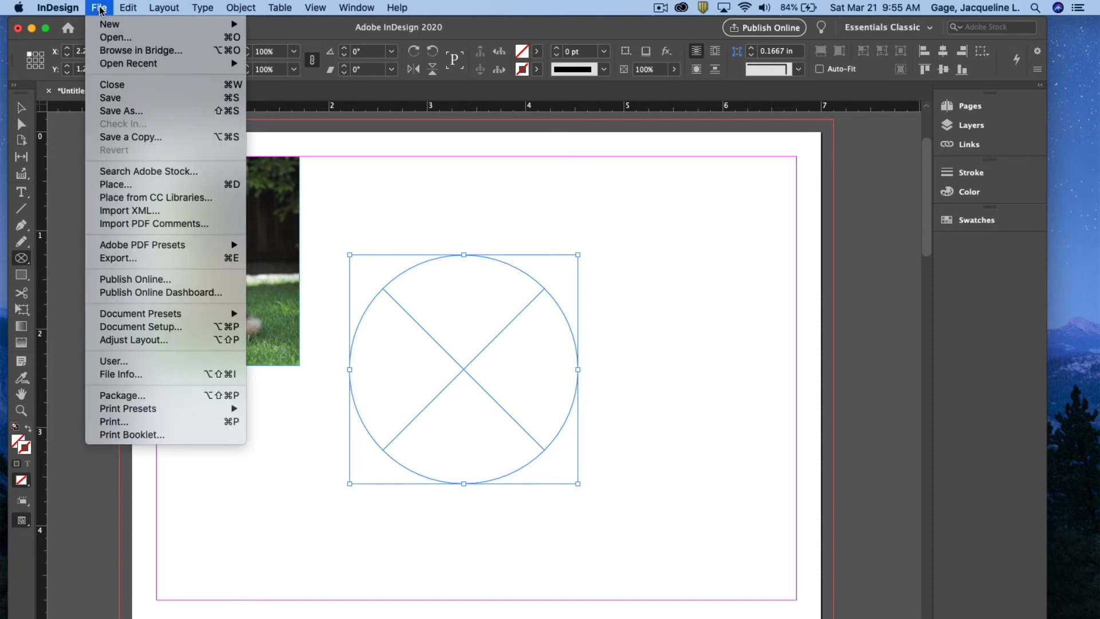
left_click(132, 185)
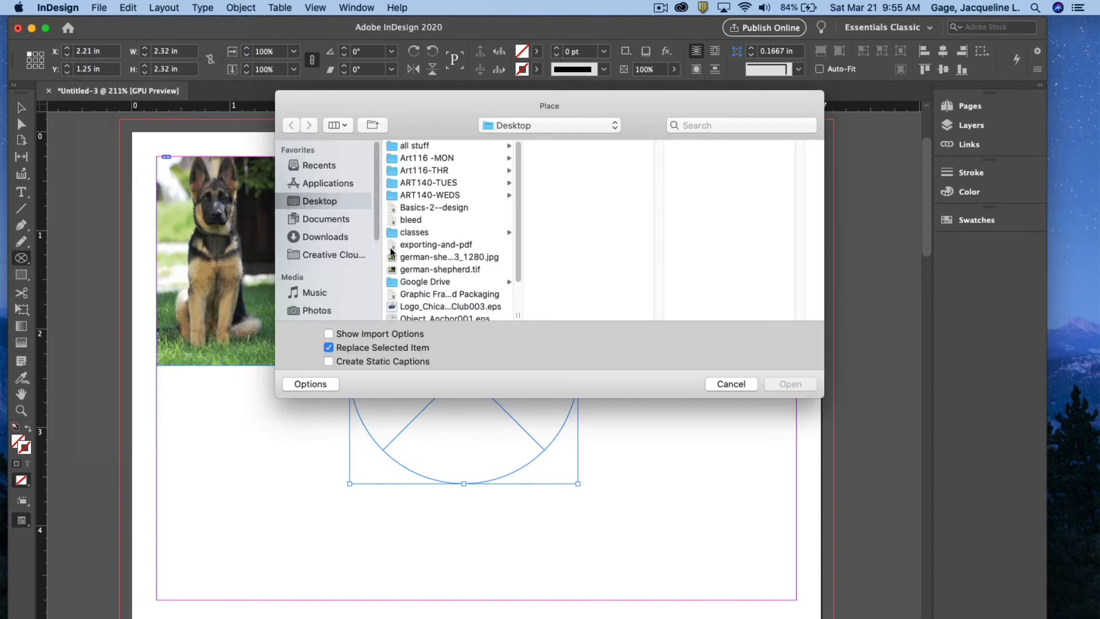
scroll(424, 268, "down", 2)
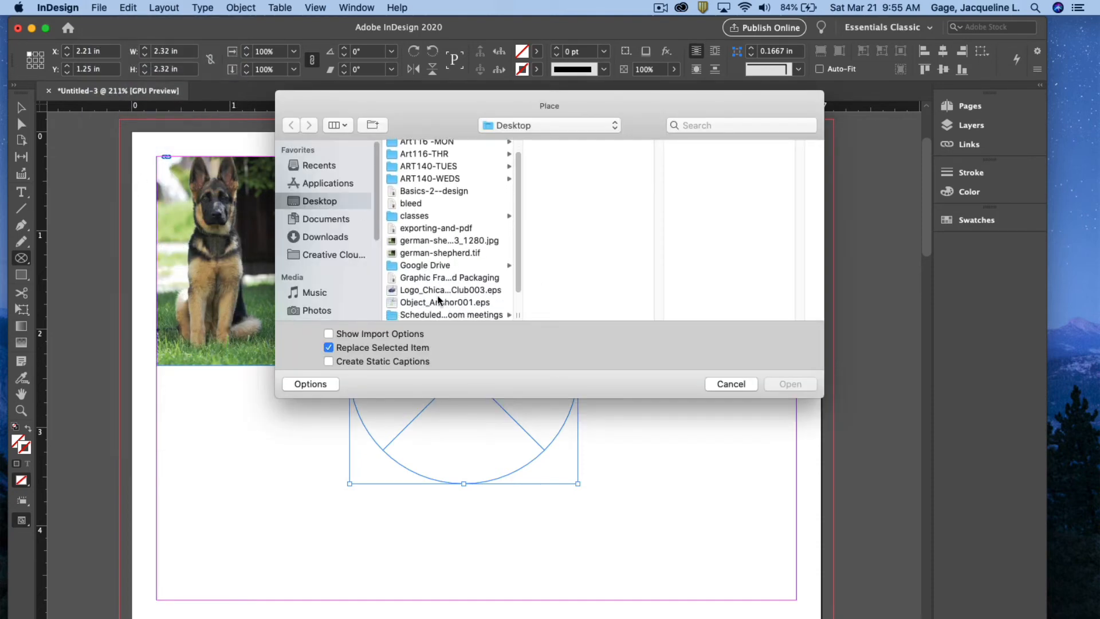
left_click(420, 290)
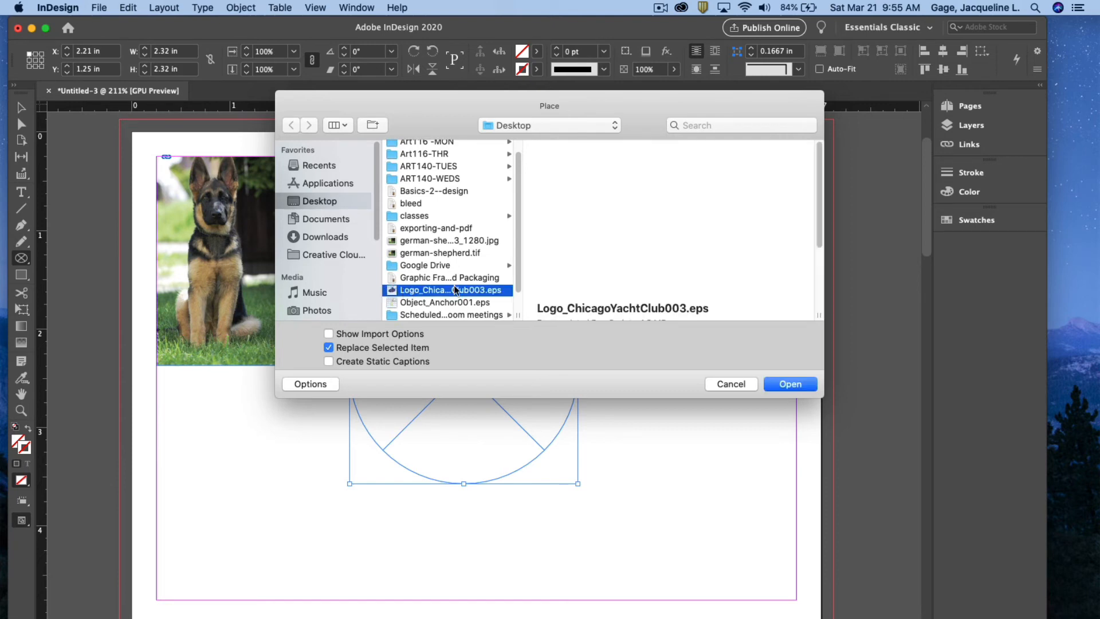
left_click(791, 388)
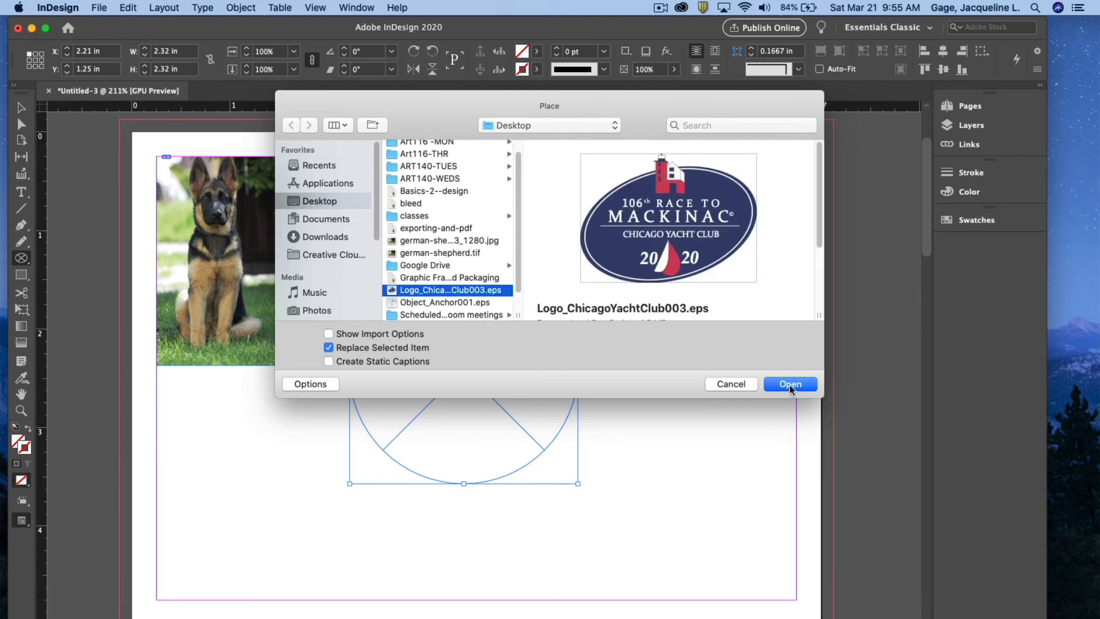
left_click(791, 388)
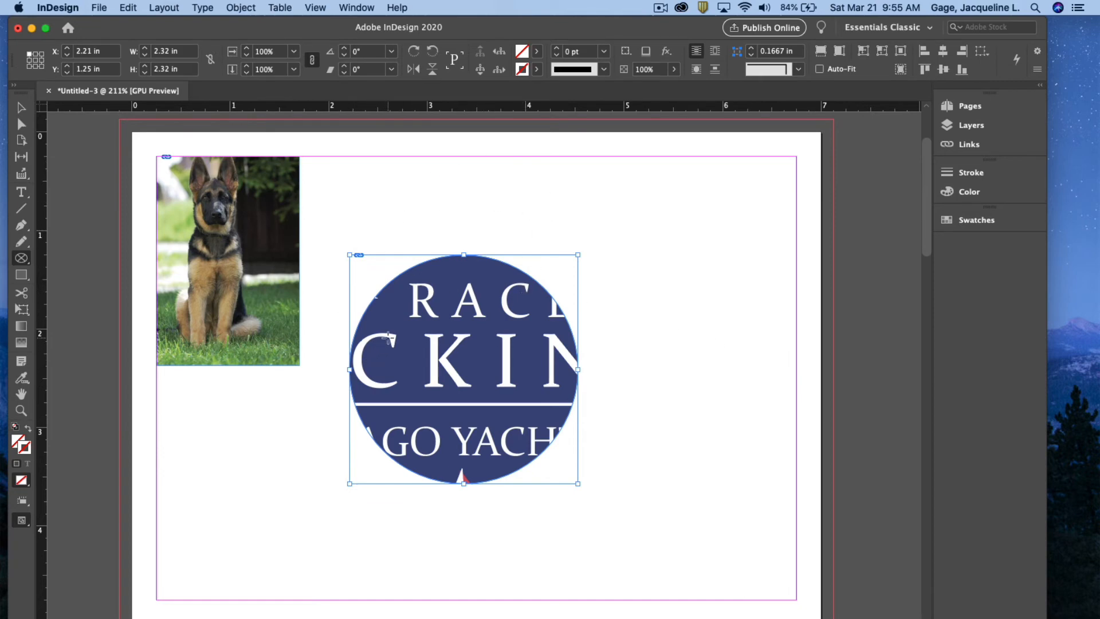
left_click(236, 7)
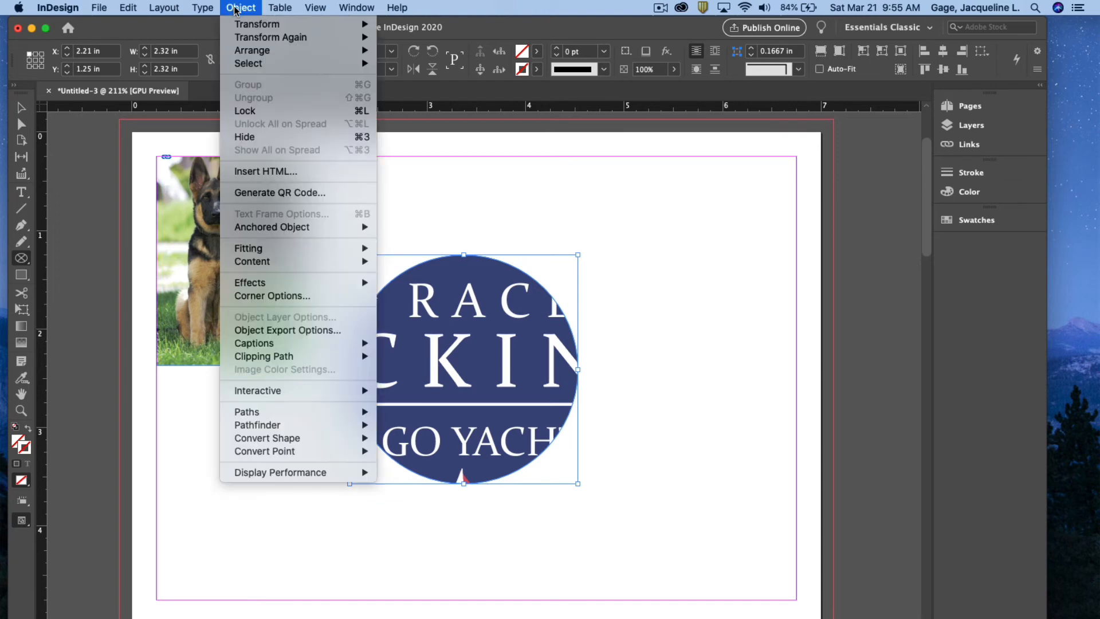
mouse_move(285, 255)
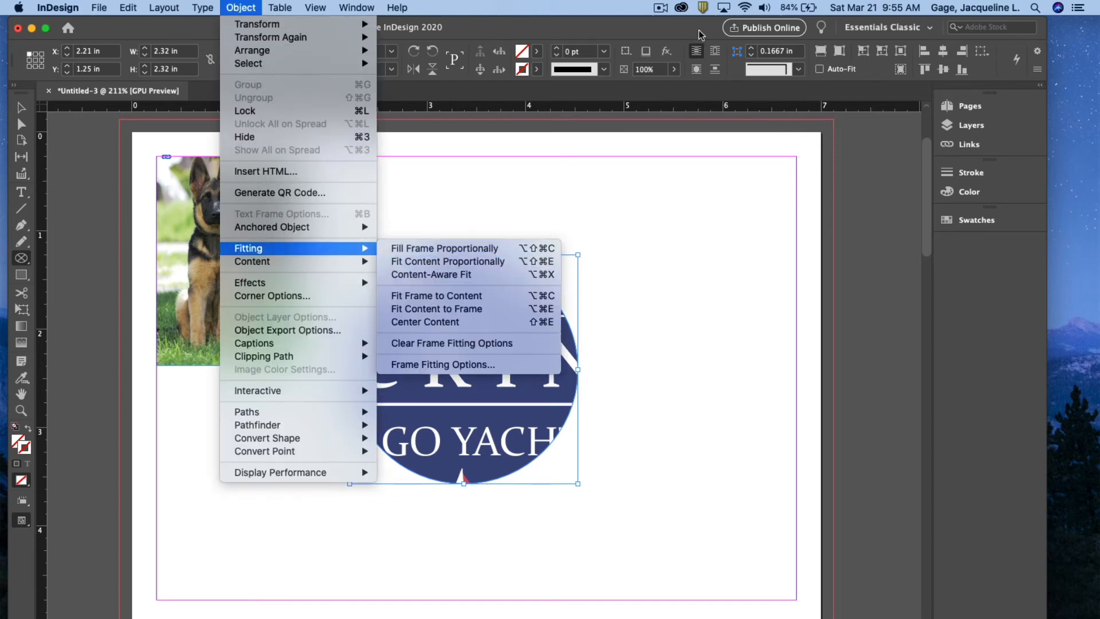
left_click(647, 26)
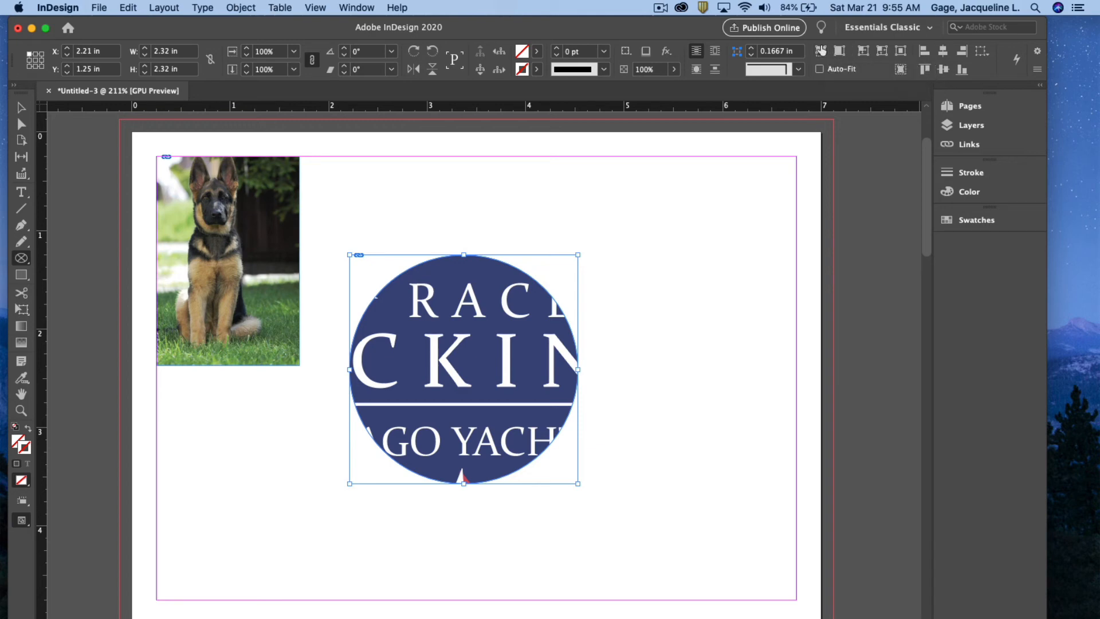
Fill the circular frame with the yacht club logo proportionally, and fit the whole logo proportionally inside the frame instead
left_click(820, 51)
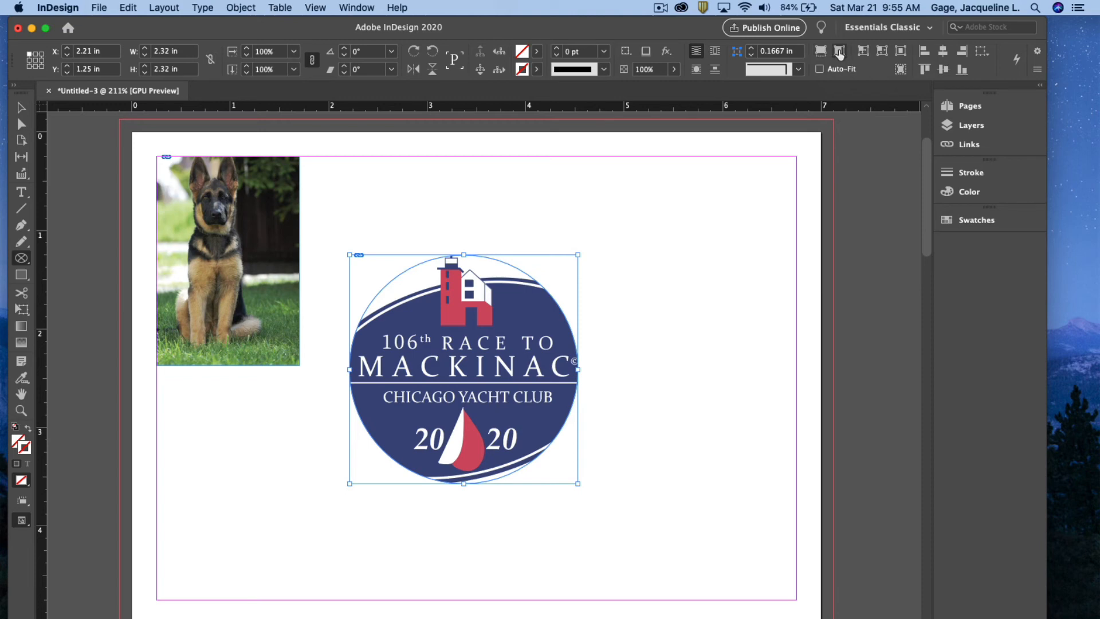
left_click(839, 53)
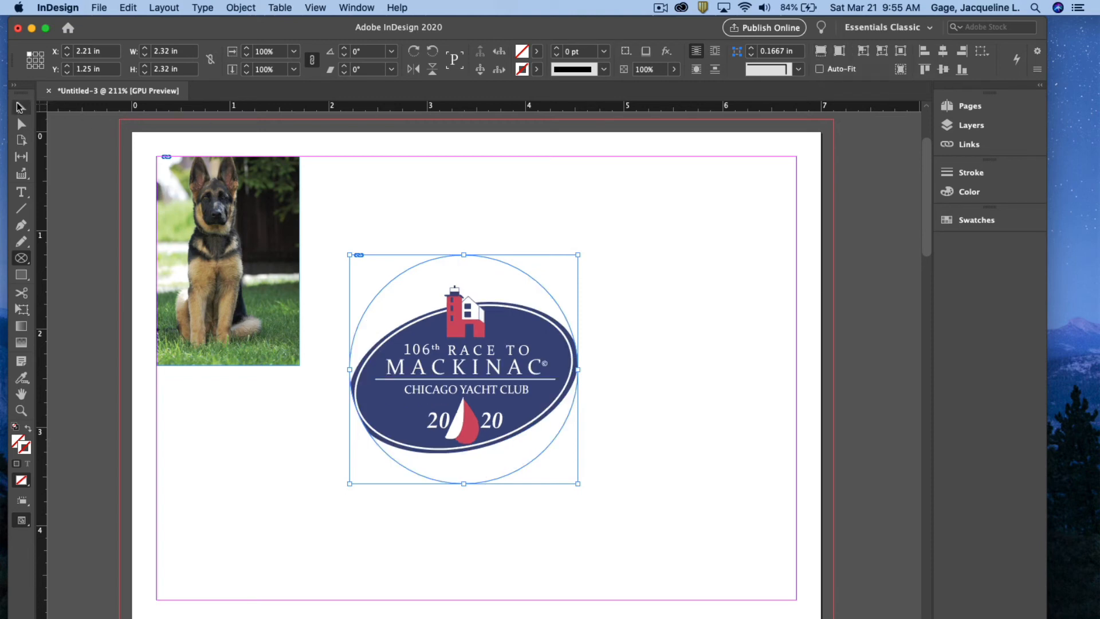
left_click(20, 108)
left_click(578, 229)
left_click(434, 264)
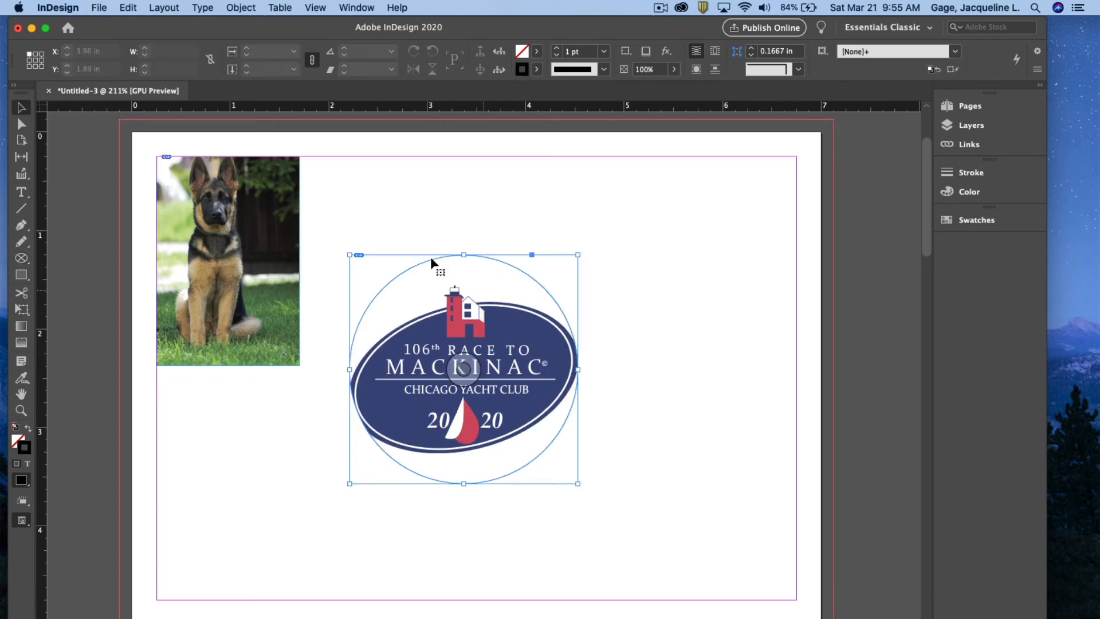
Scale the logo inside its circular frame proportionally to about 1.74 × 1.28 in and centre it within the circle
left_click(21, 124)
left_click(490, 331)
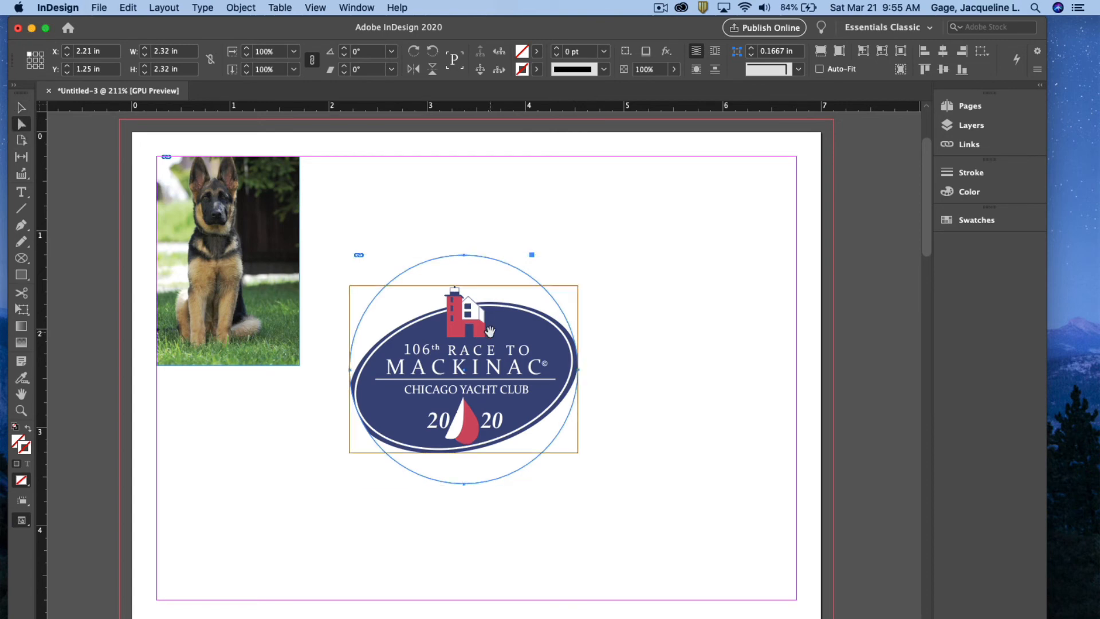
left_click(519, 406)
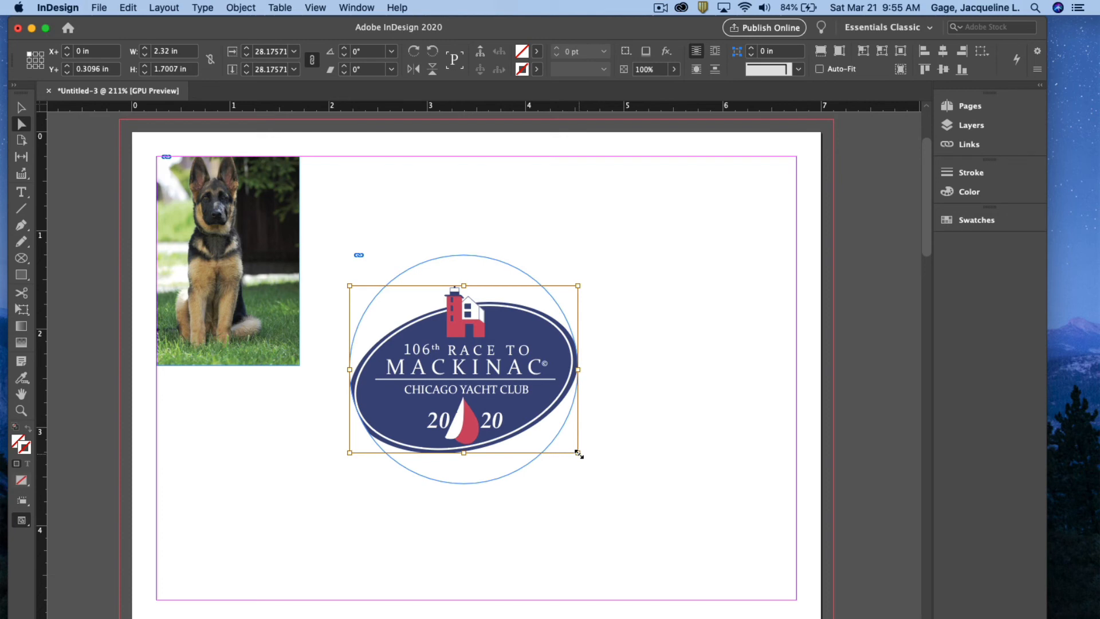
left_click_drag(578, 452, 521, 412)
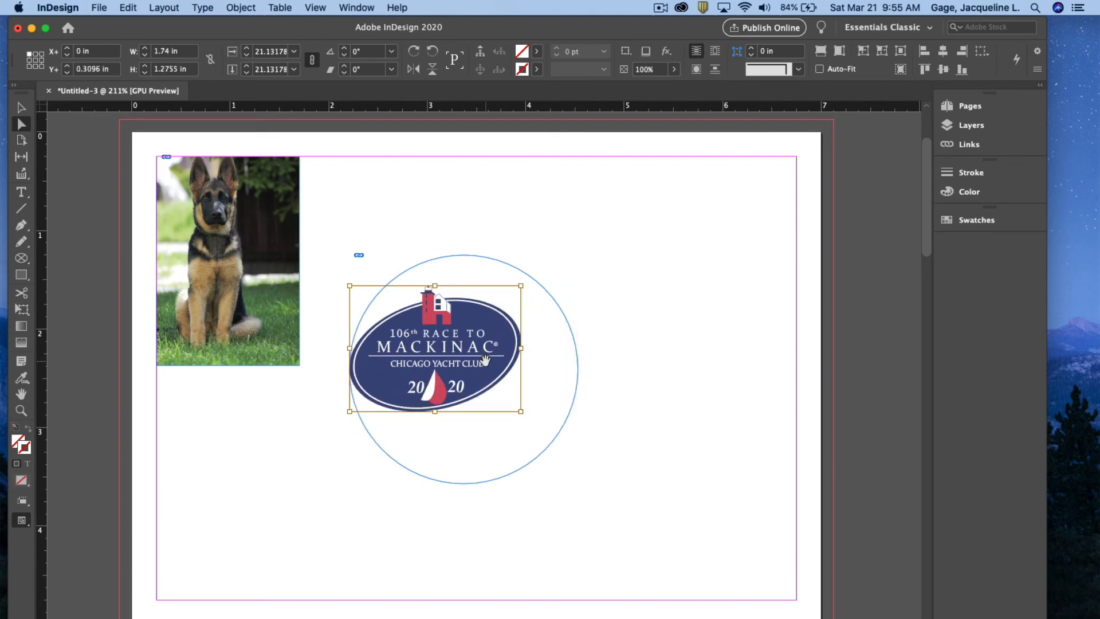
left_click_drag(491, 328, 524, 356)
key("v")
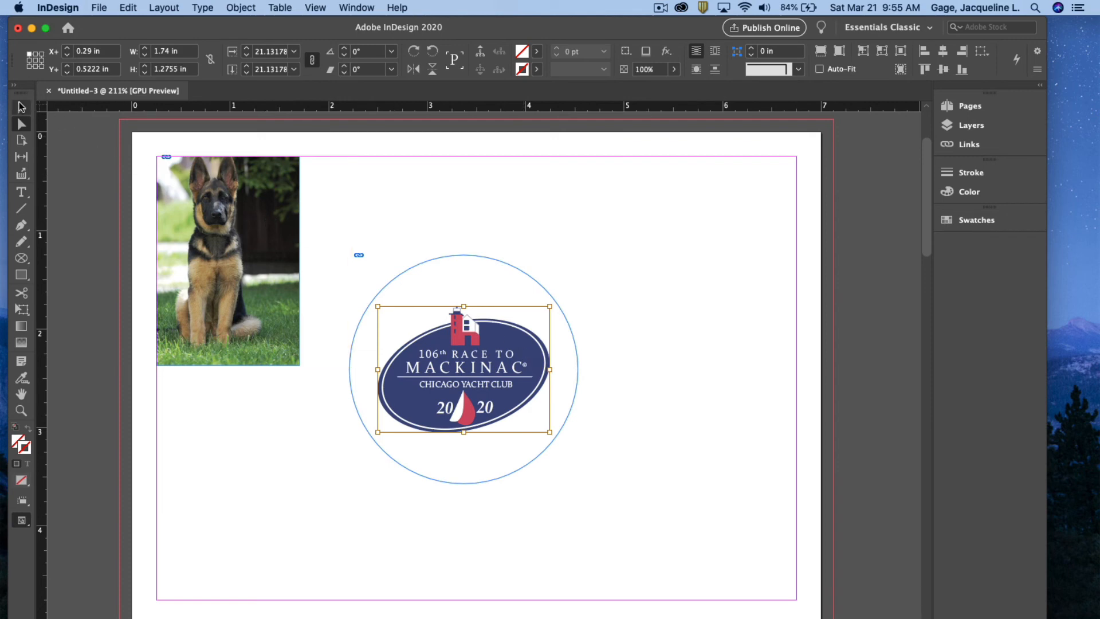
left_click(495, 225)
Draw a polygon frame about 1.7 × 1.87 in to the right of the circle and set its number of sides to 5
left_click(21, 259)
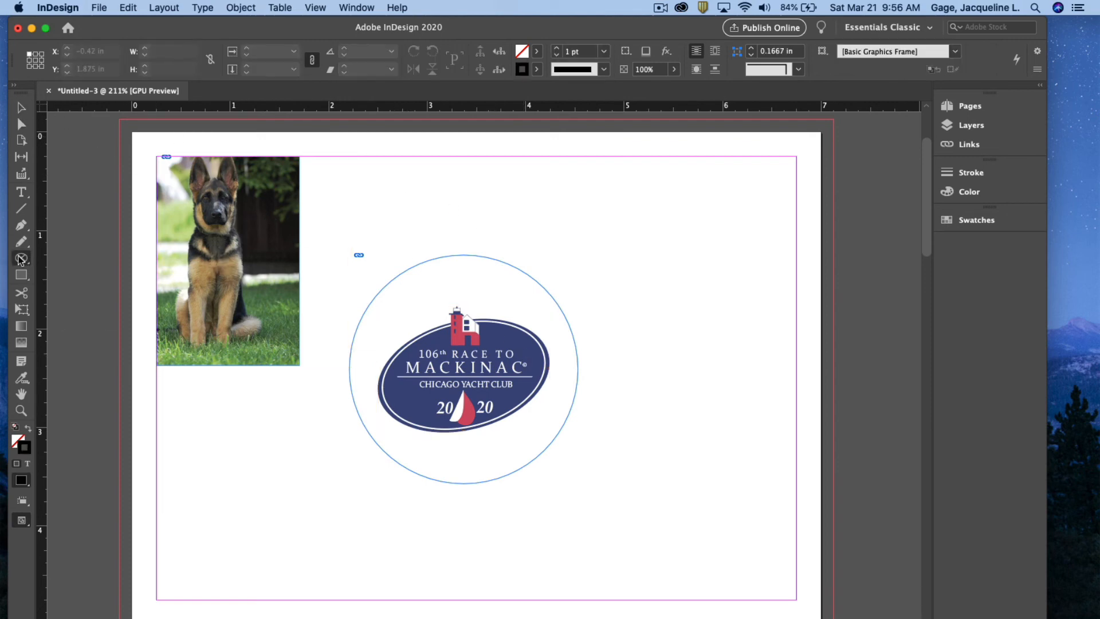
left_click(21, 258)
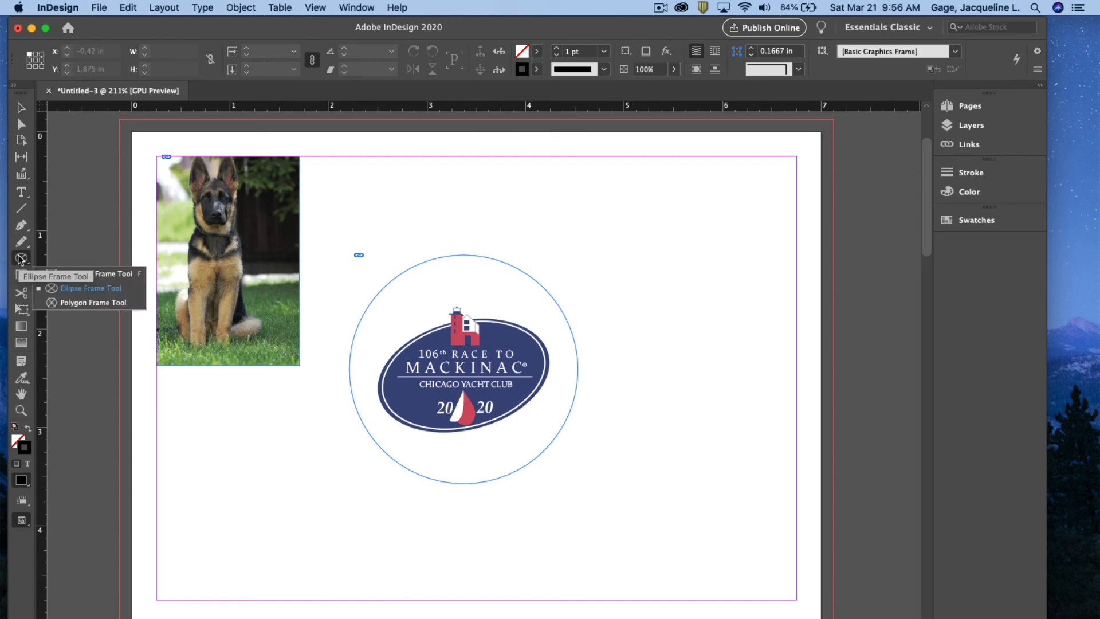
left_click(67, 302)
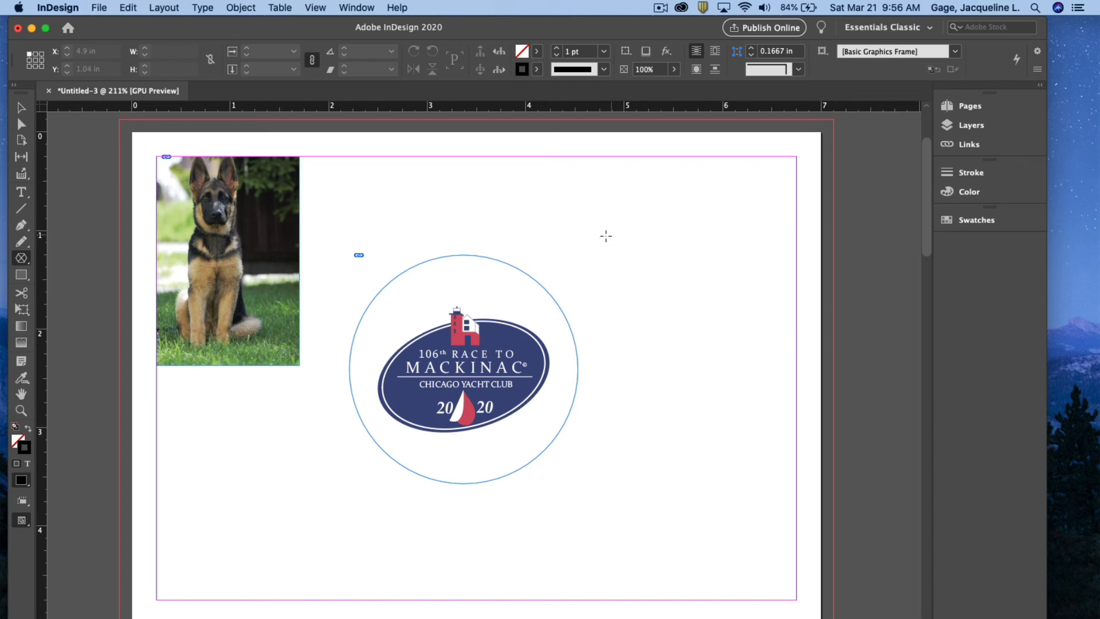
left_click_drag(601, 239, 768, 424)
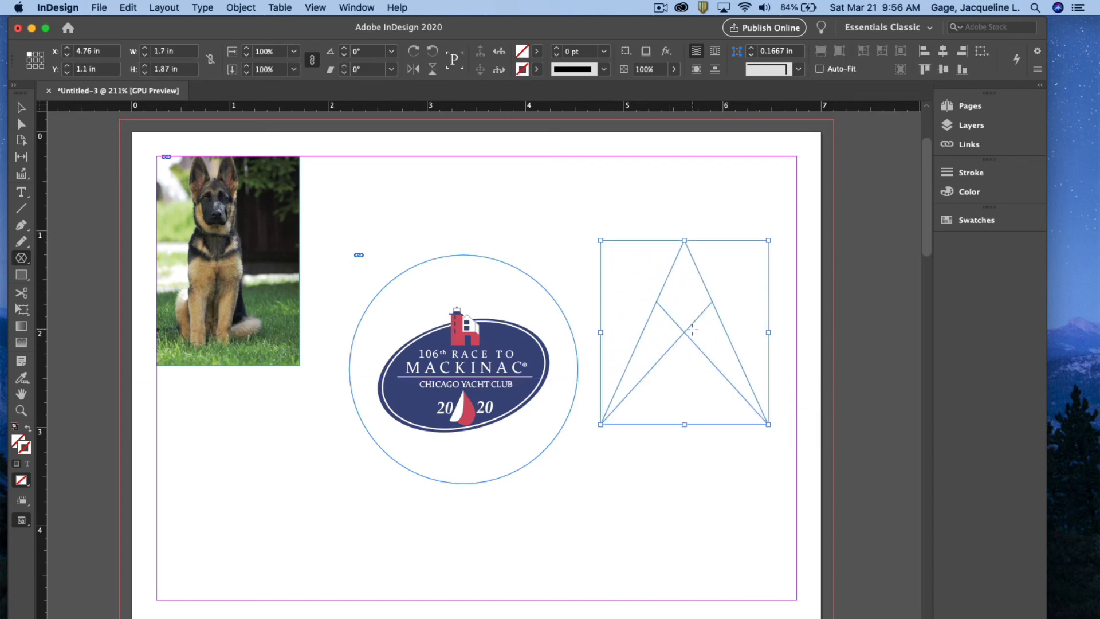
double_click(22, 258)
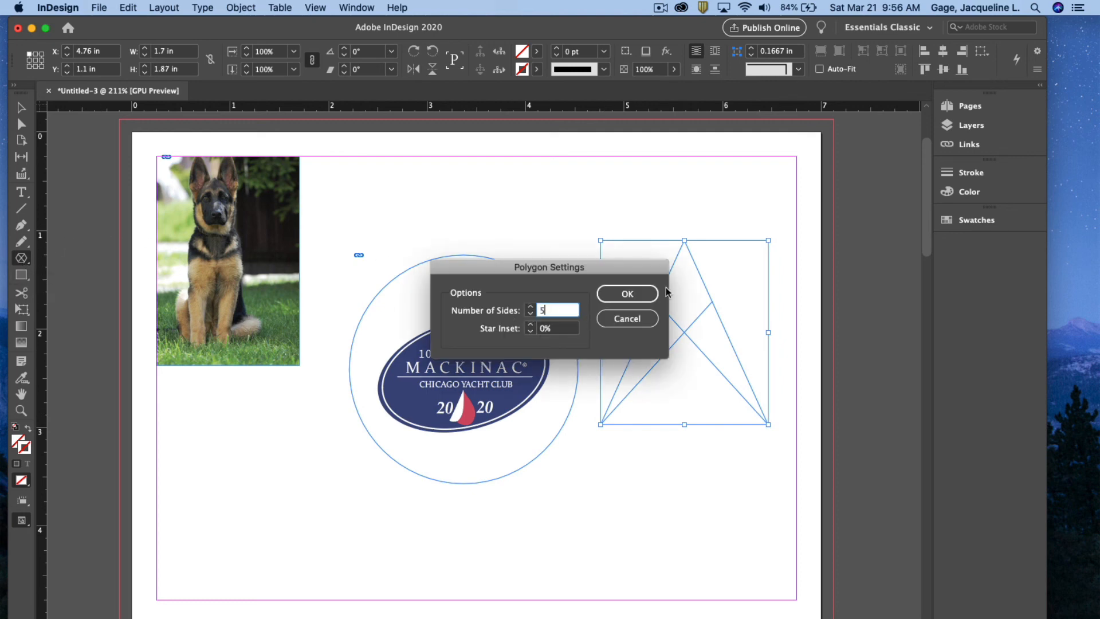
left_click(627, 293)
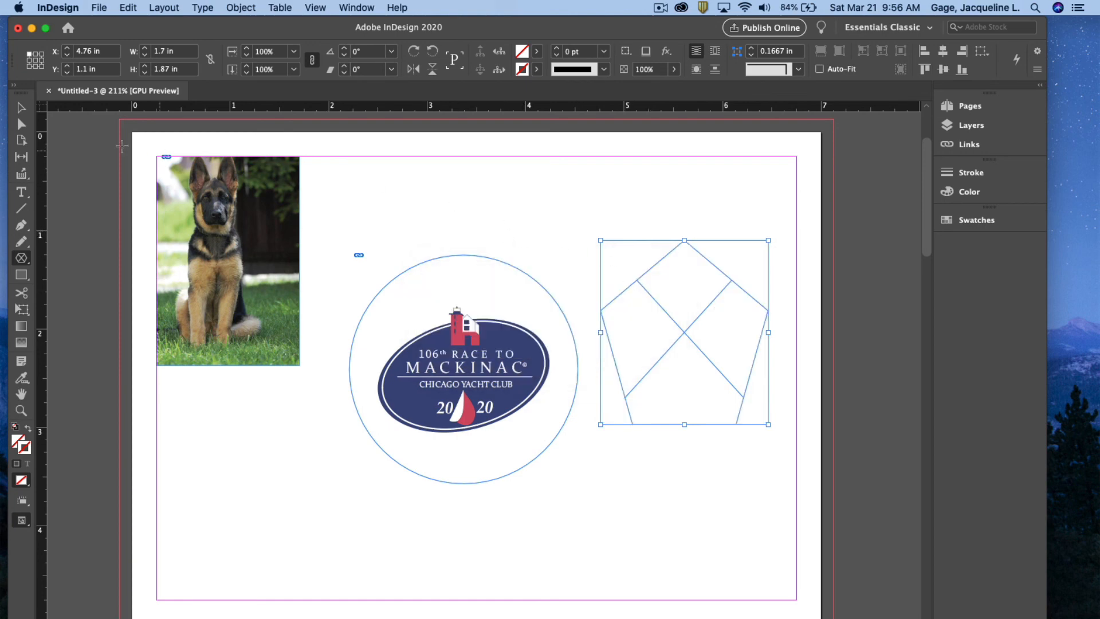
Place Object_Anchor001.eps from the Desktop into the five-sided frame and fit the content proportionally
left_click(22, 107)
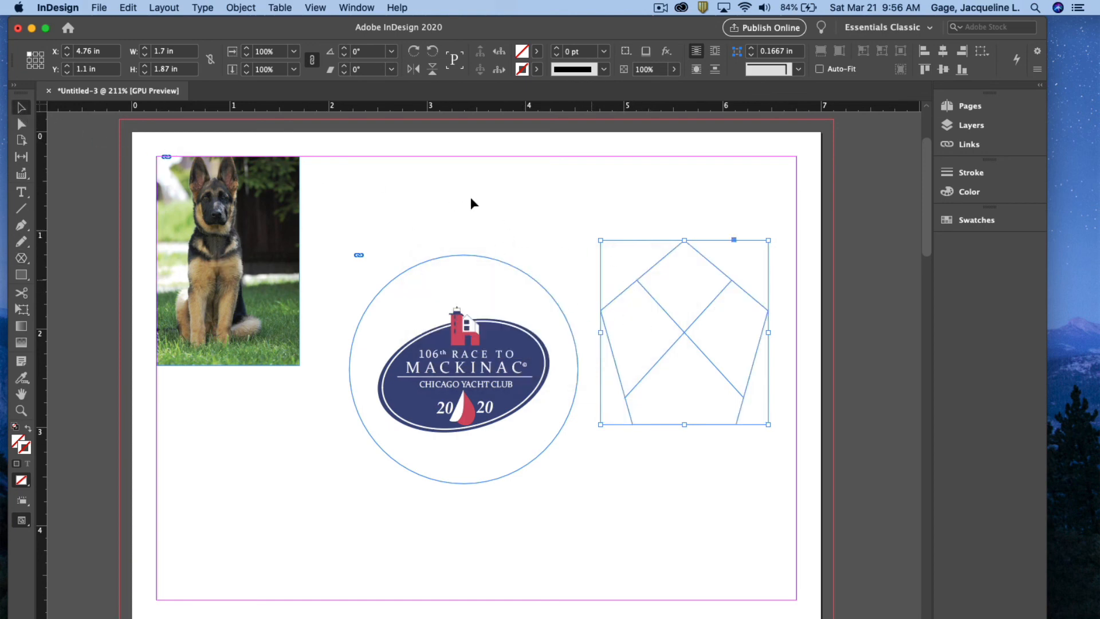
left_click(122, 10)
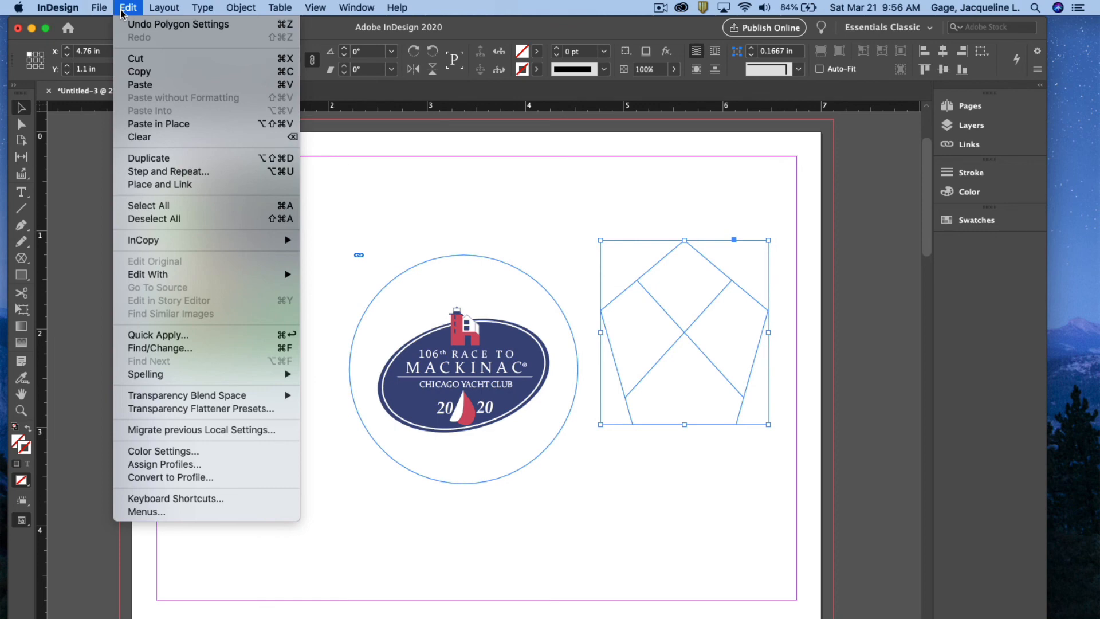
mouse_move(103, 10)
left_click(112, 185)
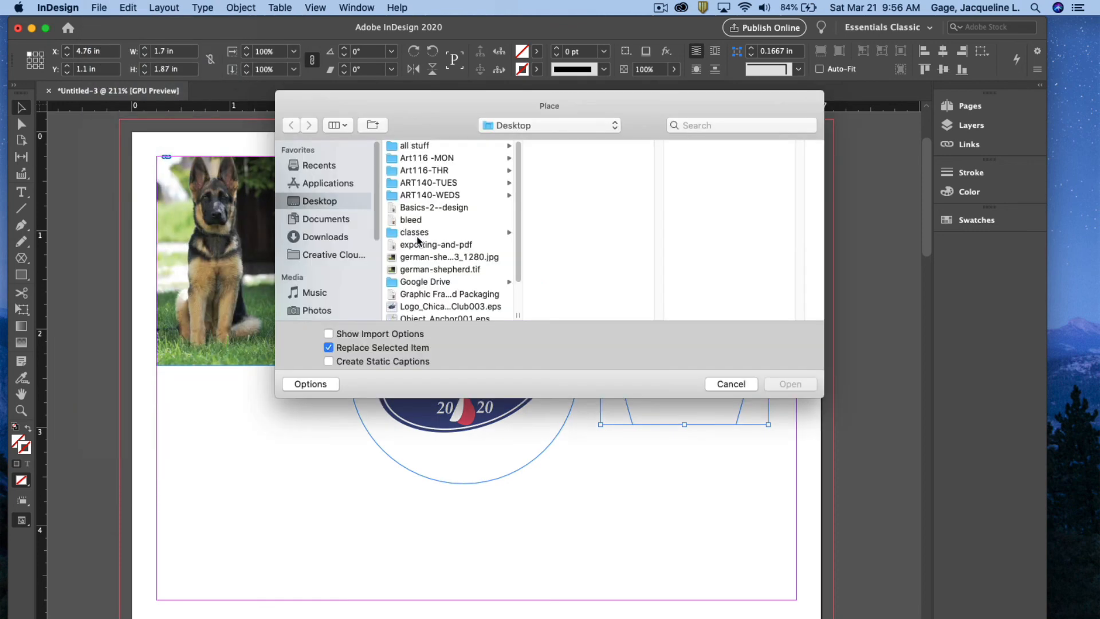
scroll(435, 275, "down", 3)
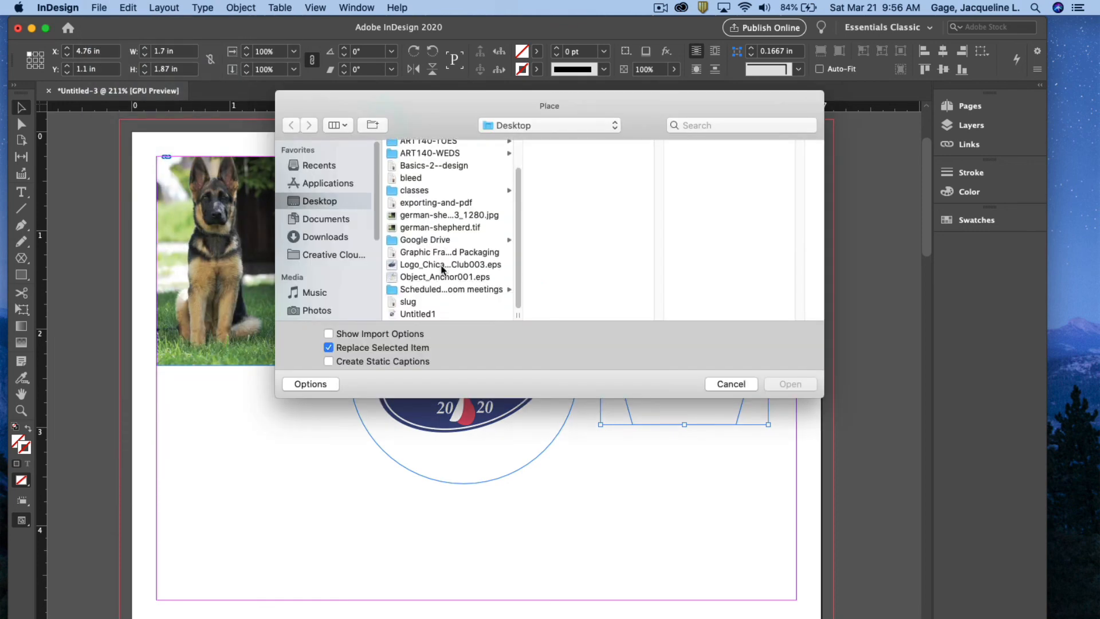
left_click(421, 277)
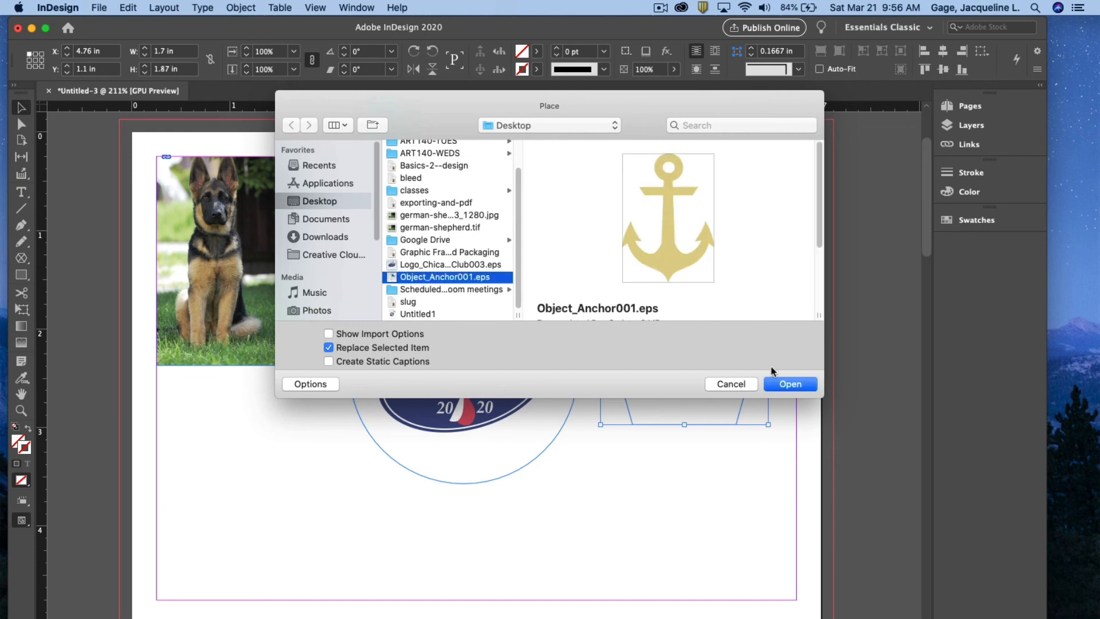
left_click(786, 384)
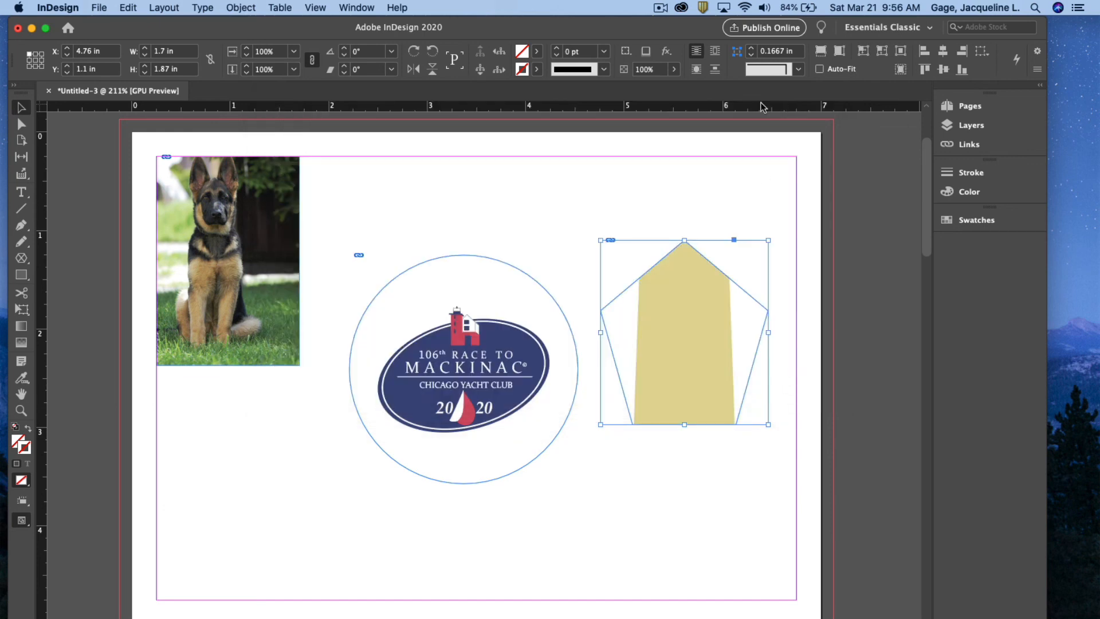
left_click(839, 52)
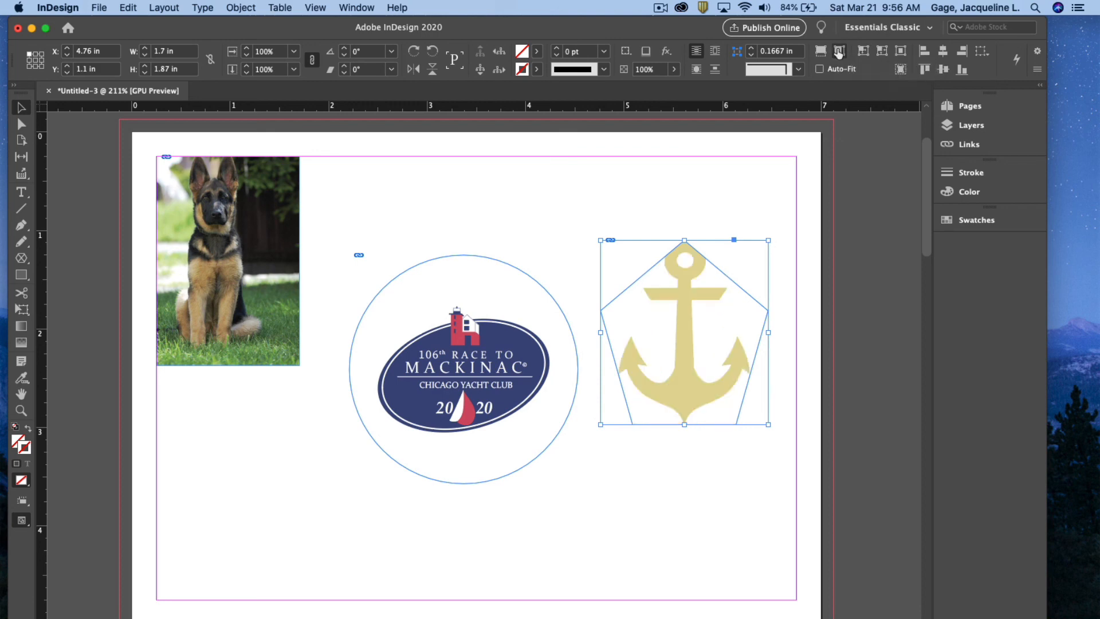